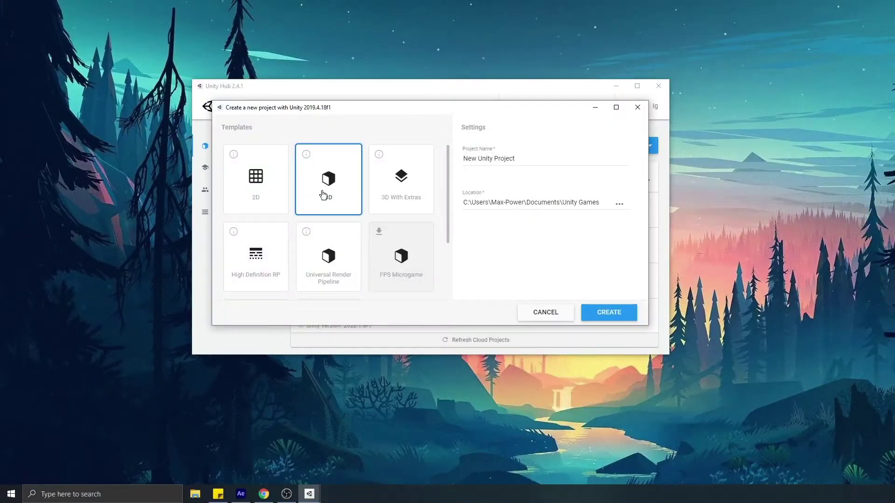
Step: Create a Universal Render Pipeline project and select its sample asset folders for deletion
{"action": "left_click", "coordinate": [328, 256]}
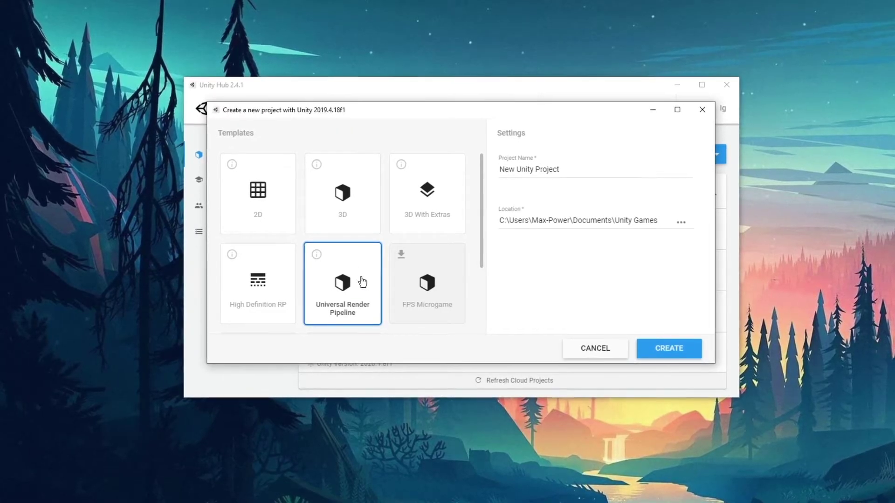
{"action": "left_click", "coordinate": [671, 349]}
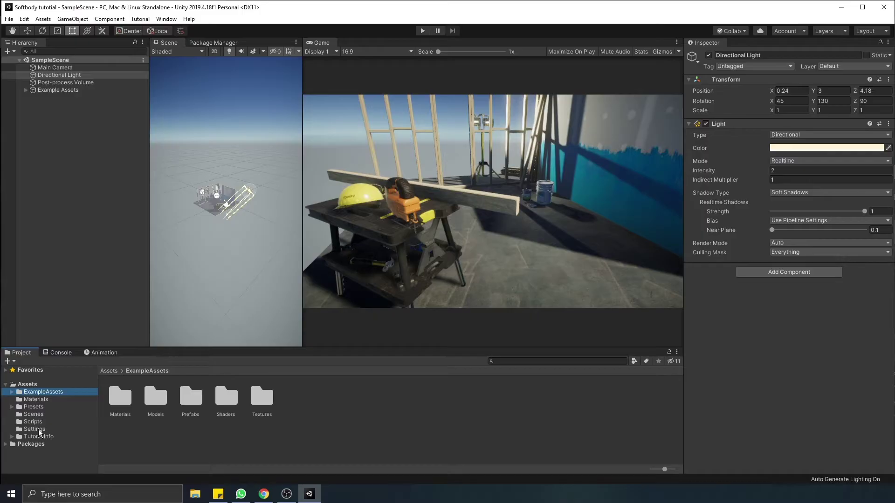
{"action": "left_click", "coordinate": [39, 431], "text": "shift"}
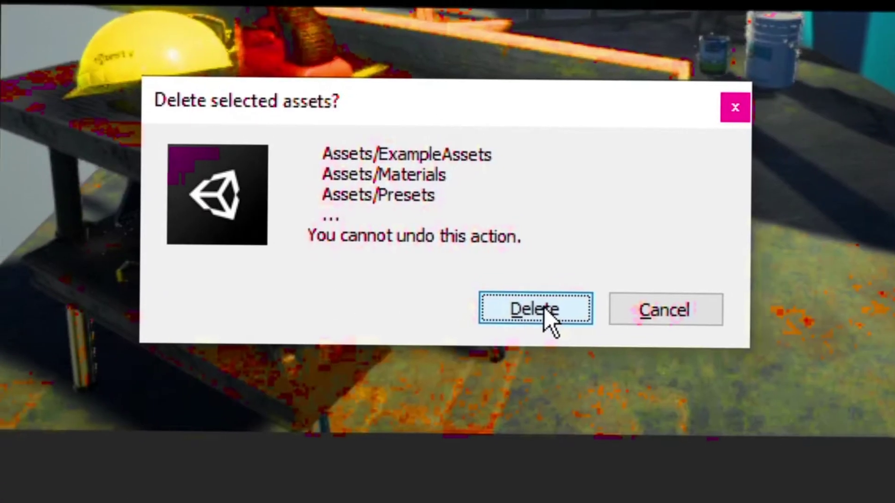
Step: Delete the sample assets and set the Editor's Default Behaviour Mode to 2D
{"action": "left_click", "coordinate": [534, 315]}
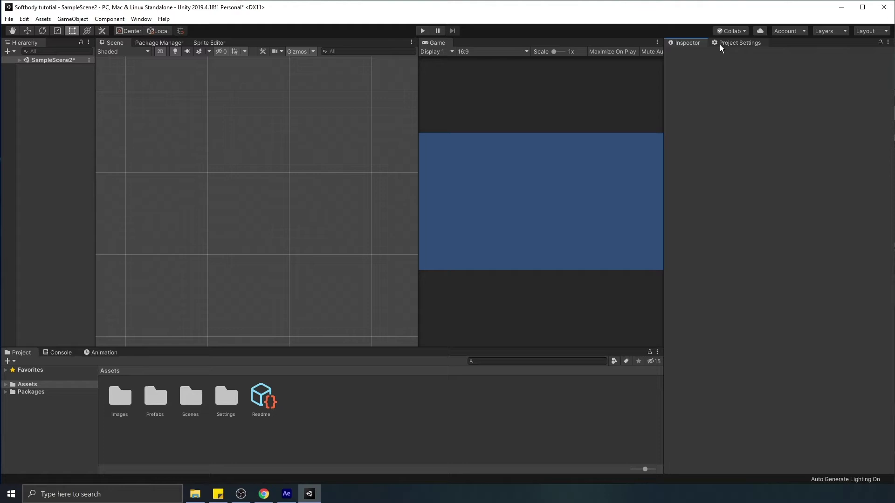
{"action": "left_click", "coordinate": [721, 45]}
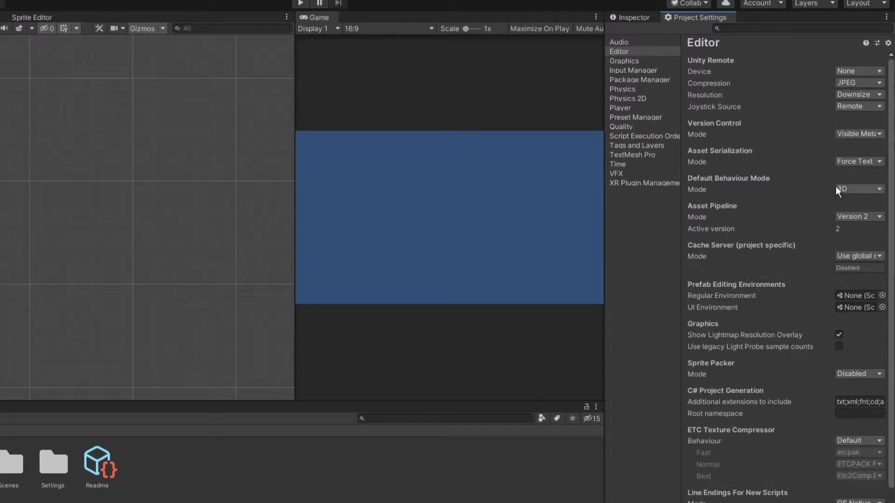
{"action": "left_click", "coordinate": [865, 188]}
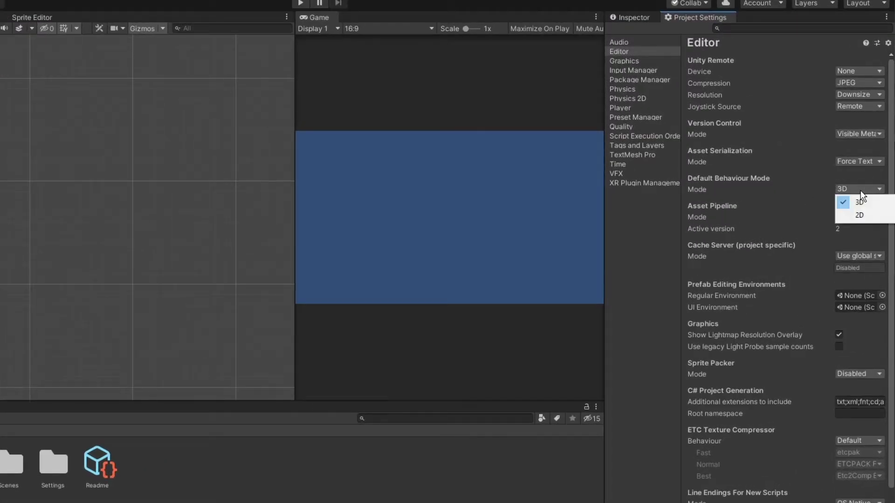
{"action": "left_click", "coordinate": [858, 215]}
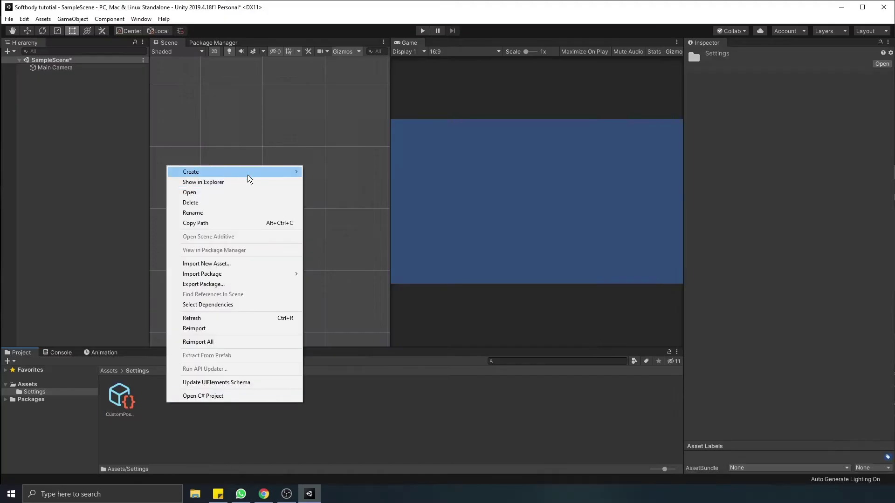
Step: Create a URP 2D Renderer data asset and assign the pipeline asset in Graphics settings
{"action": "mouse_move", "coordinate": [247, 172]}
{"action": "mouse_move", "coordinate": [354, 241]}
{"action": "mouse_move", "coordinate": [476, 239]}
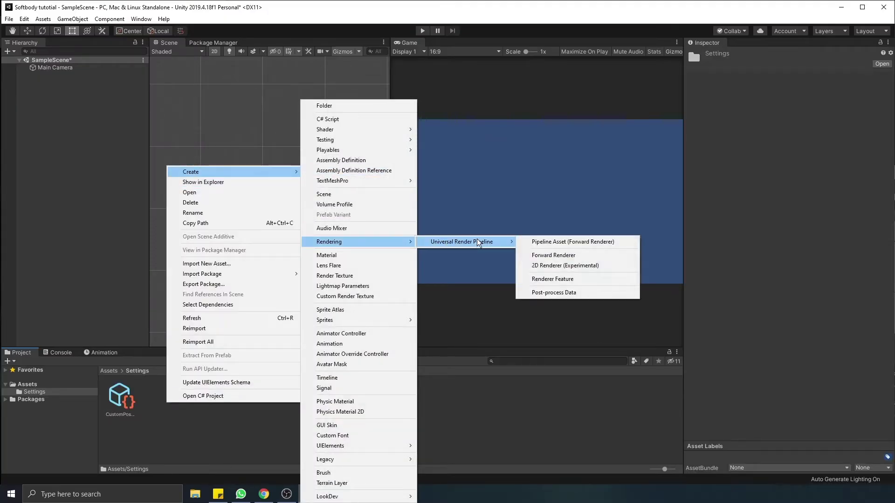
{"action": "left_click", "coordinate": [569, 265]}
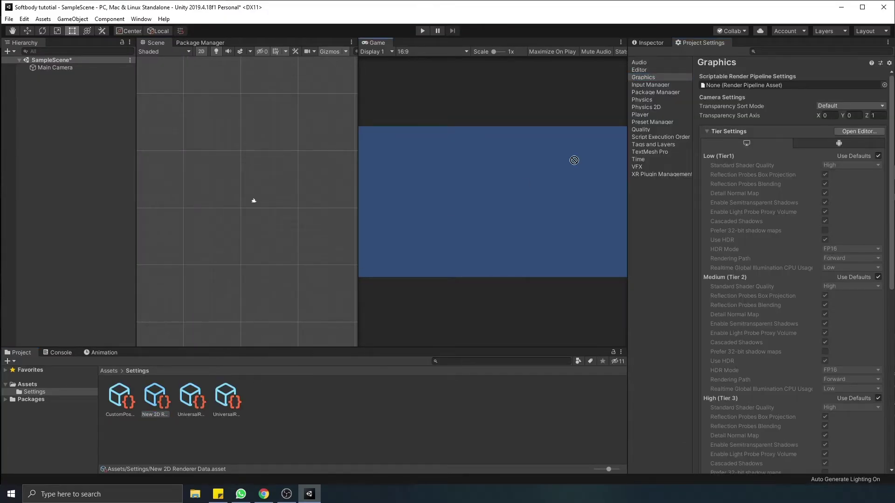
{"action": "left_click_drag", "start_coordinate": [573, 160], "coordinate": [752, 85]}
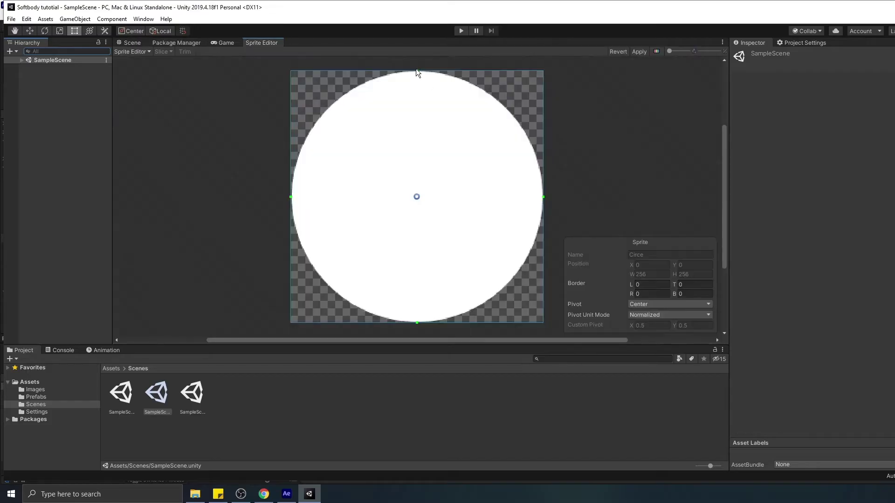
Step: Pull the Circle sprite's top and left borders inward and move its pivot just below centre
{"action": "left_click_drag", "start_coordinate": [416, 71], "coordinate": [413, 122]}
{"action": "left_click_drag", "start_coordinate": [292, 222], "coordinate": [336, 223]}
{"action": "left_click_drag", "start_coordinate": [418, 198], "coordinate": [420, 211]}
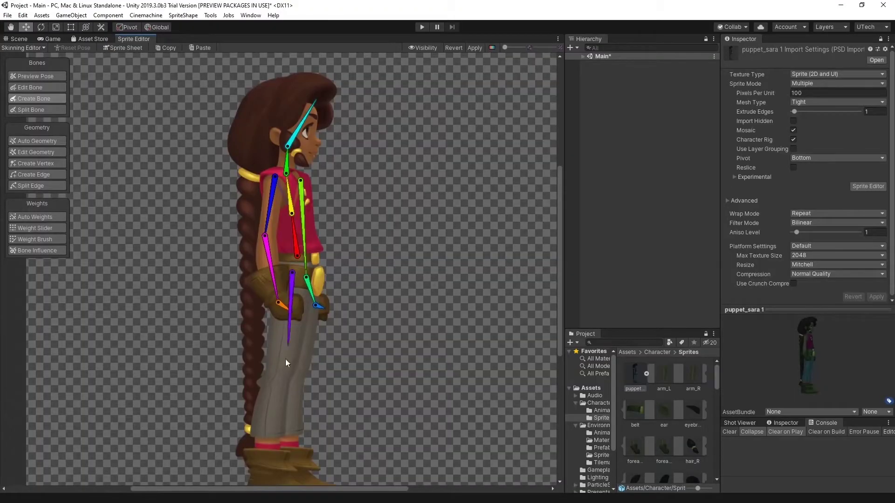
{"action": "scroll", "coordinate": [285, 359], "scroll_direction": "up", "scroll_amount": 2}
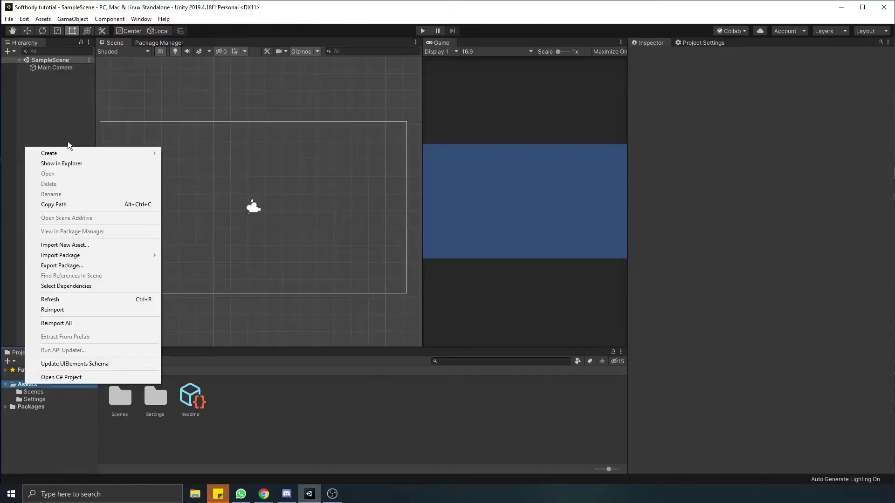
Step: Create an Images folder and import all the Desktop PNG images into it
{"action": "mouse_move", "coordinate": [74, 153]}
{"action": "left_click", "coordinate": [186, 92]}
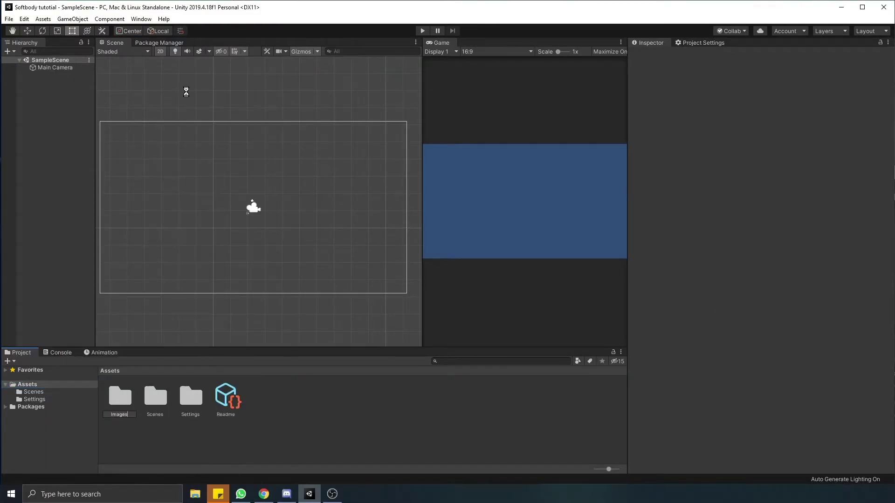
{"action": "key", "text": "Return"}
{"action": "right_click", "coordinate": [120, 396]}
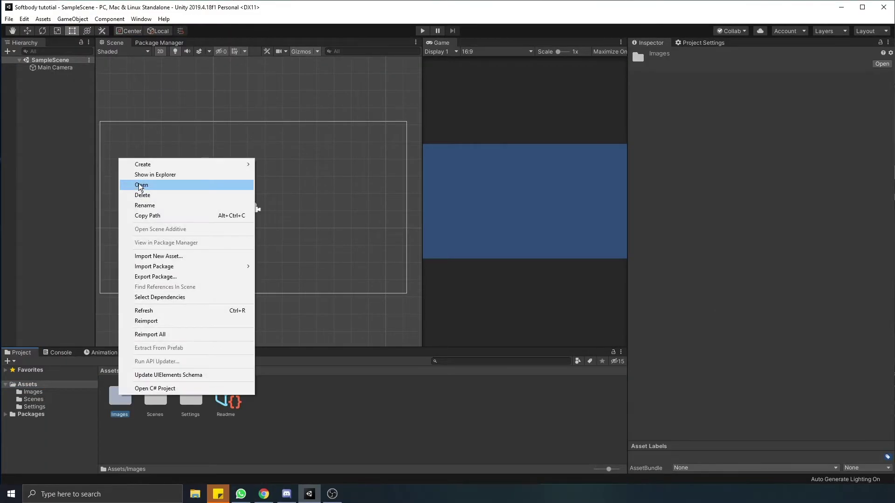
{"action": "left_click", "coordinate": [158, 256]}
{"action": "left_click", "coordinate": [40, 219]}
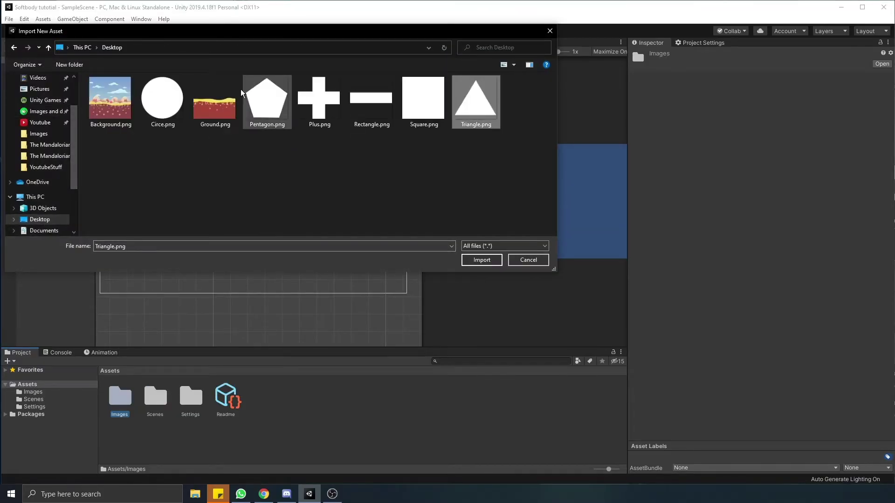
{"action": "key", "text": "ctrl+a"}
{"action": "left_click", "coordinate": [482, 260]}
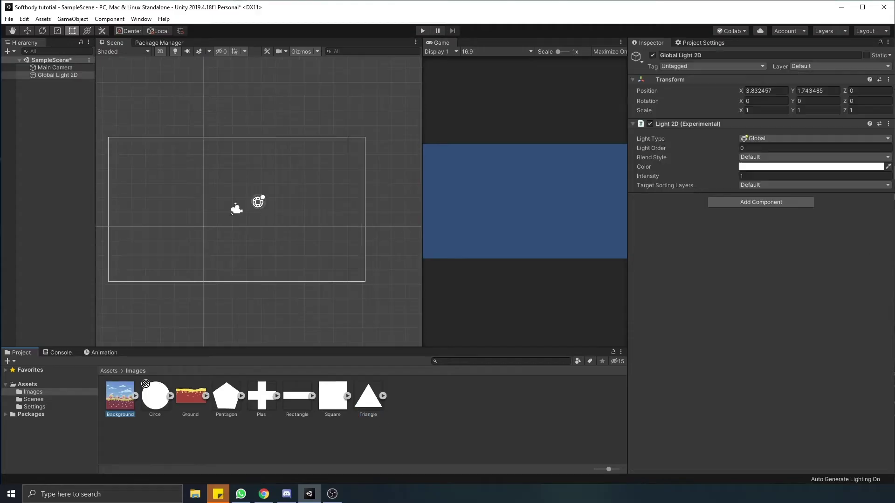
Step: Place and fit the Background and Ground sprites in the scene, giving Ground Order in Layer 1
{"action": "left_click_drag", "start_coordinate": [120, 396], "coordinate": [285, 158]}
{"action": "scroll", "coordinate": [259, 217], "scroll_direction": "down", "scroll_amount": 2}
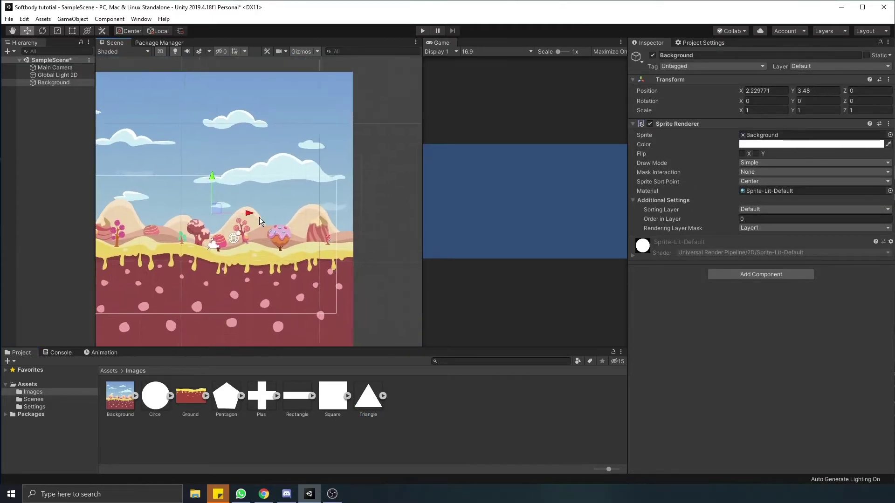
{"action": "key", "text": "r"}
{"action": "left_click_drag", "start_coordinate": [224, 214], "coordinate": [224, 220]}
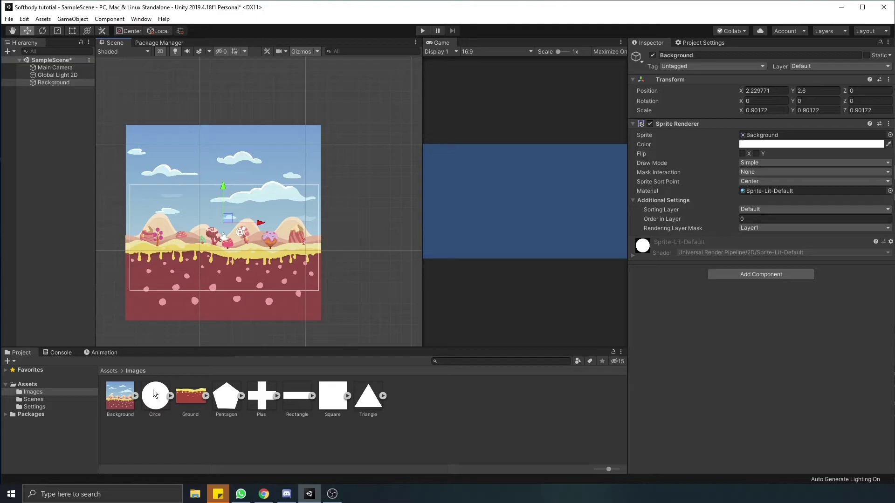
{"action": "left_click_drag", "start_coordinate": [190, 395], "coordinate": [225, 293]}
{"action": "key", "text": "w"}
{"action": "left_click", "coordinate": [814, 219]}
{"action": "type", "text": "1"}
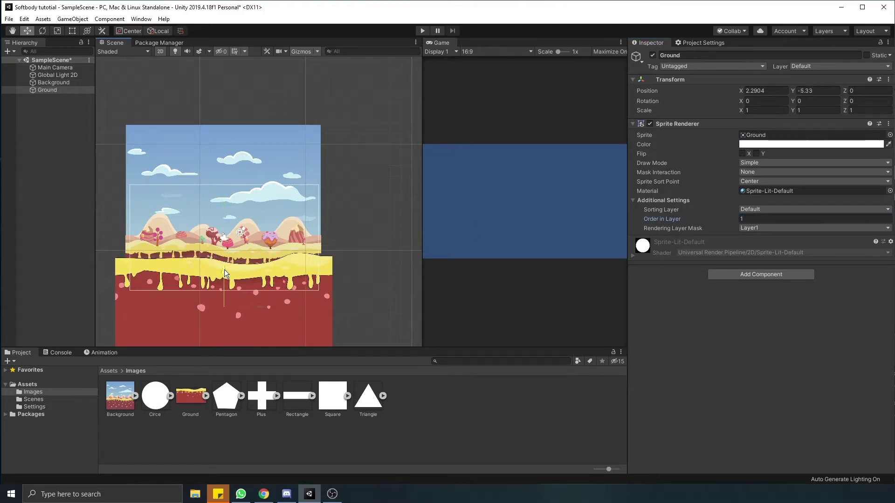
{"action": "left_click_drag", "start_coordinate": [228, 261], "coordinate": [227, 261]}
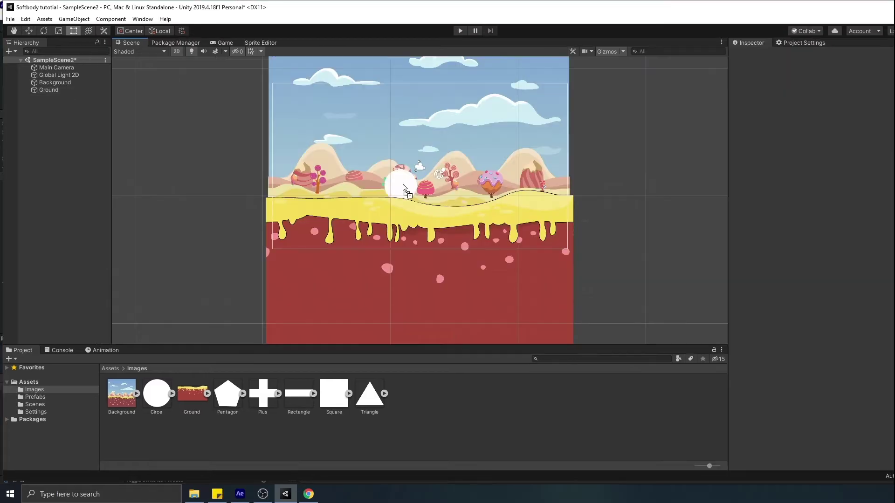
Step: Drop the Circle sprite into the scene, scale it down and colour it pink
{"action": "left_click_drag", "start_coordinate": [400, 184], "coordinate": [441, 152]}
{"action": "key", "text": "e"}
{"action": "key", "text": "r"}
{"action": "left_click", "coordinate": [860, 144]}
{"action": "left_click_drag", "start_coordinate": [701, 191], "coordinate": [708, 189]}
{"action": "left_click", "coordinate": [838, 272]}
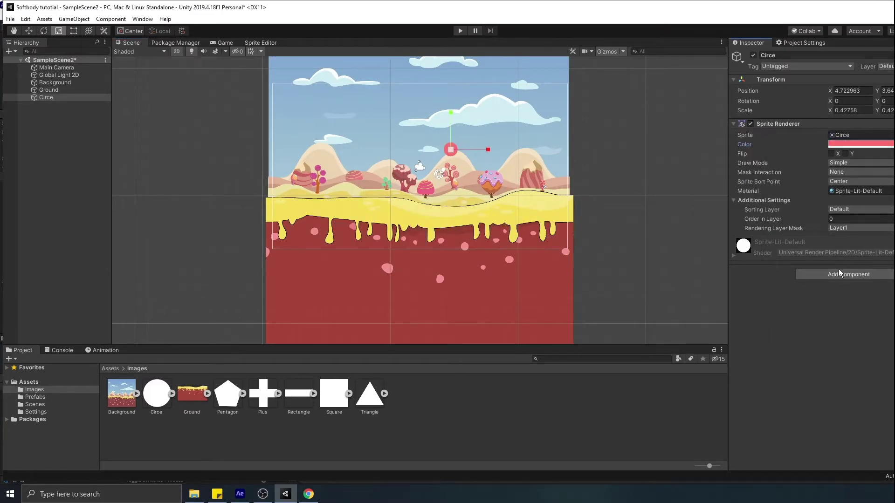
Step: Give the circle a Circle Collider 2D and Rigidbody 2D, then play to watch it fall
{"action": "left_click", "coordinate": [840, 274]}
{"action": "type", "text": "cir"}
{"action": "left_click", "coordinate": [817, 365]}
{"action": "type", "text": "rigi"}
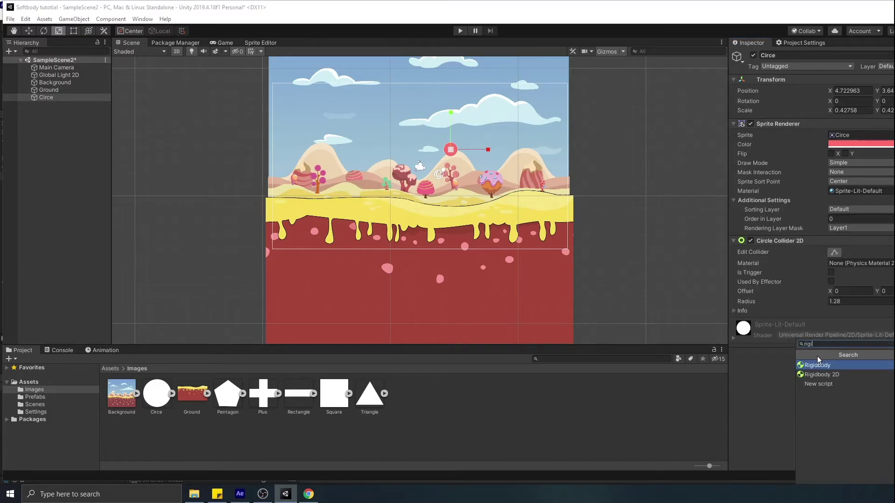
{"action": "left_click", "coordinate": [841, 374]}
{"action": "left_click", "coordinate": [460, 31]}
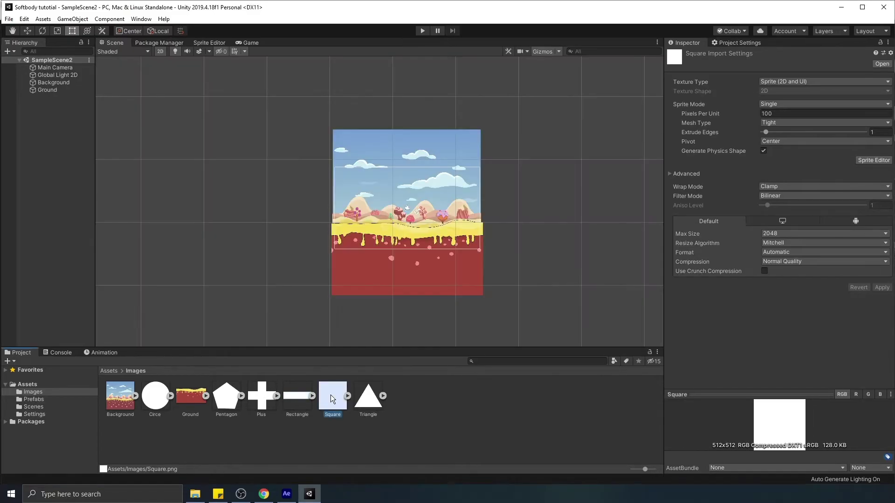
Step: Open the Square sprite in the Skinning Editor with Create Bone active, and enlarge the square
{"action": "left_click", "coordinate": [873, 161]}
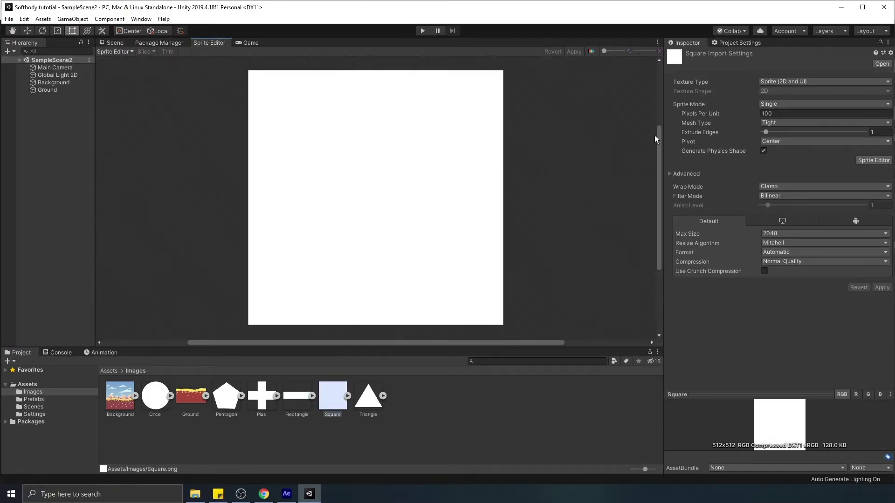
{"action": "left_click", "coordinate": [130, 52]}
{"action": "left_click", "coordinate": [131, 90]}
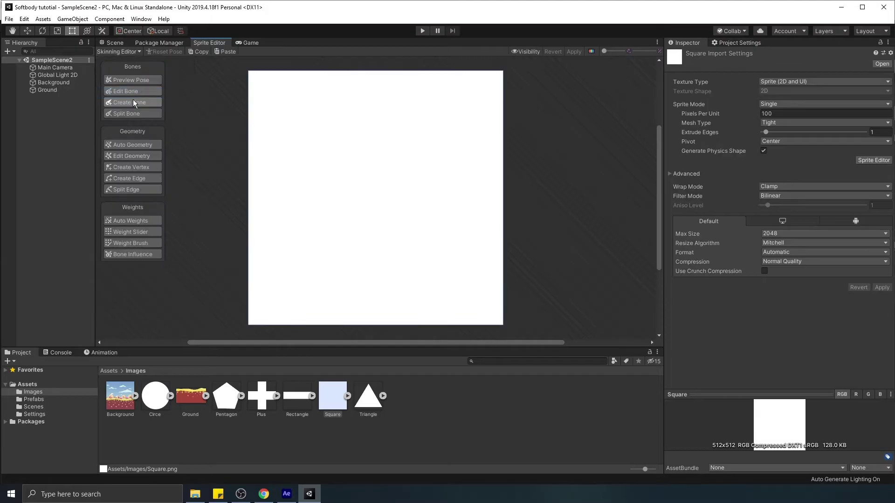
{"action": "left_click", "coordinate": [133, 101]}
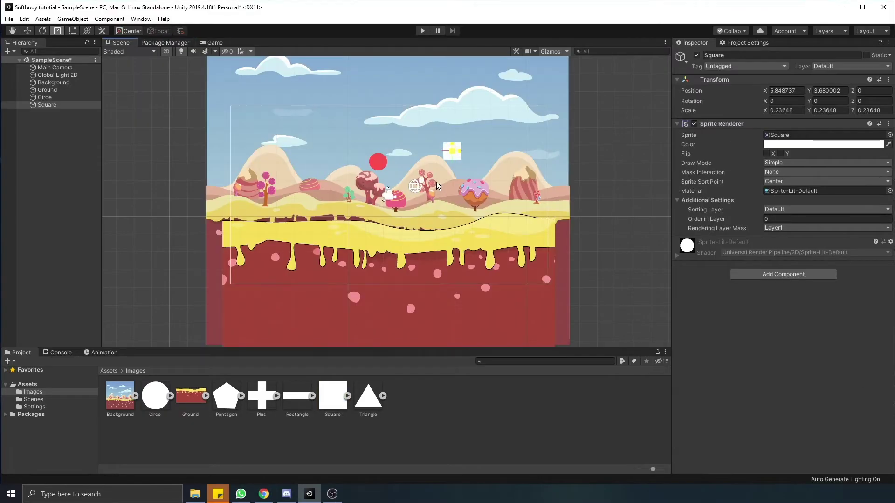
{"action": "left_click_drag", "start_coordinate": [438, 178], "coordinate": [461, 155]}
{"action": "key", "text": "e"}
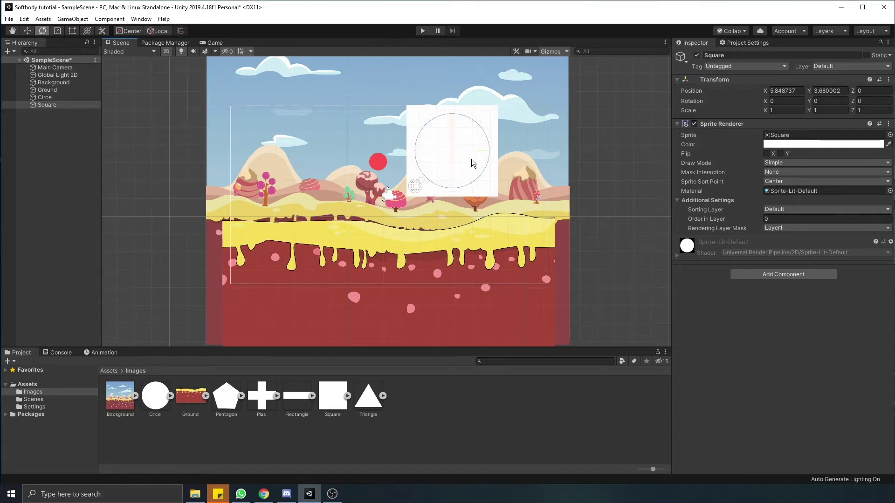
{"action": "key", "text": "r"}
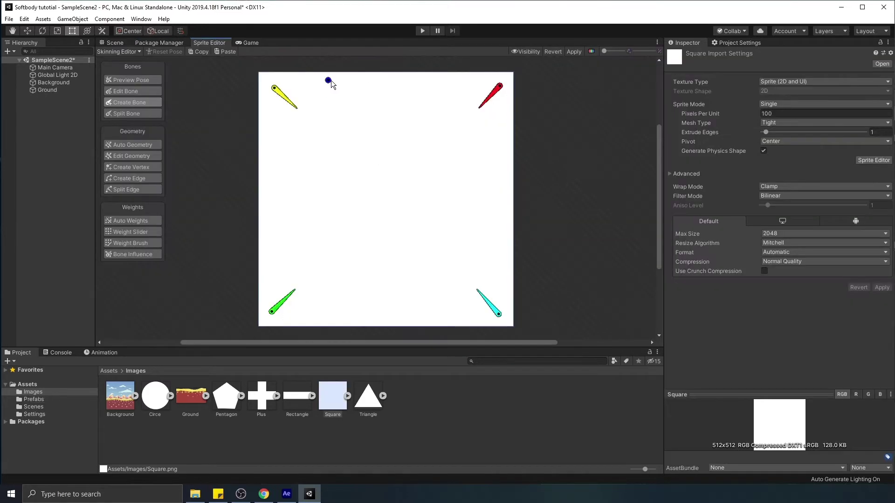
Step: Draw inward-pointing bones around the square sprite's edges
{"action": "left_click", "coordinate": [345, 84]}
{"action": "left_click", "coordinate": [345, 109]}
{"action": "left_click", "coordinate": [414, 84]}
{"action": "middle_click_drag", "start_coordinate": [470, 172], "coordinate": [466, 171]}
{"action": "left_click", "coordinate": [491, 227]}
{"action": "left_click", "coordinate": [464, 227]}
{"action": "left_click", "coordinate": [418, 314]}
{"action": "left_click", "coordinate": [416, 280]}
{"action": "left_click", "coordinate": [344, 309]}
{"action": "left_click", "coordinate": [344, 280]}
{"action": "left_click", "coordinate": [276, 251]}
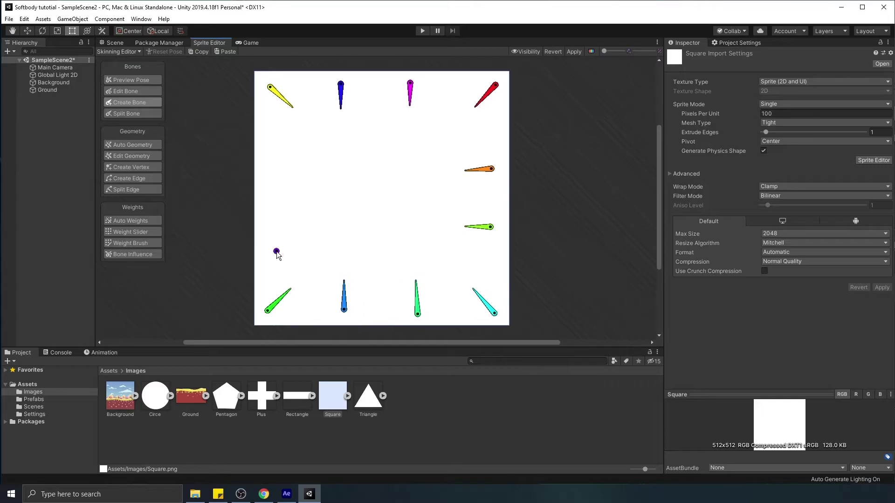
{"action": "left_click", "coordinate": [303, 174]}
{"action": "left_click", "coordinate": [416, 174]}
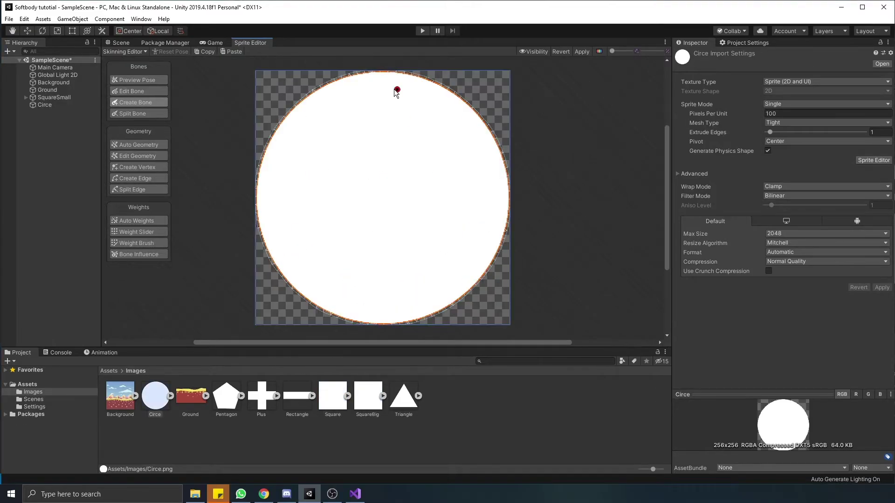
Step: Place twelve bones around the circle's rim, each pointing toward the centre
{"action": "left_click", "coordinate": [380, 107]}
{"action": "left_click", "coordinate": [433, 94]}
{"action": "left_click", "coordinate": [419, 119]}
{"action": "left_click", "coordinate": [480, 135]}
{"action": "left_click", "coordinate": [449, 157]}
{"action": "left_click", "coordinate": [501, 200]}
{"action": "left_click", "coordinate": [461, 199]}
{"action": "left_click", "coordinate": [480, 265]}
{"action": "left_click", "coordinate": [449, 235]}
{"action": "left_click", "coordinate": [444, 297]}
{"action": "left_click", "coordinate": [421, 265]}
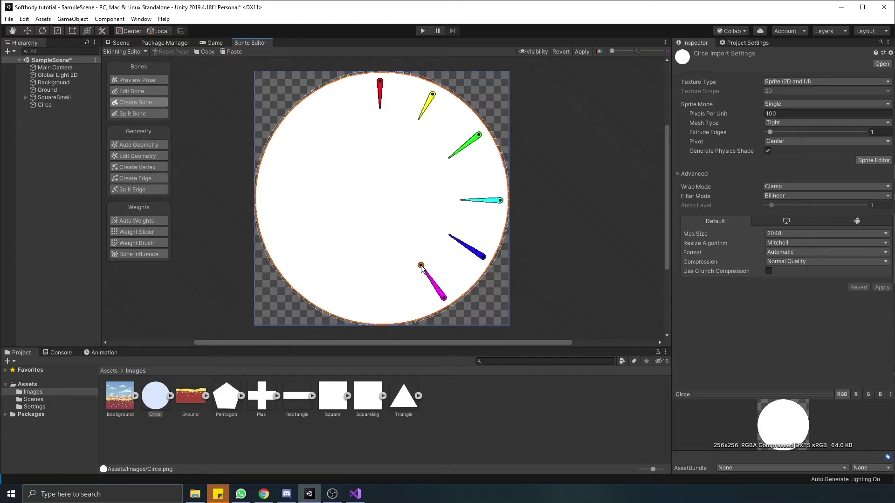
{"action": "left_click", "coordinate": [285, 268]}
{"action": "left_click", "coordinate": [311, 248]}
{"action": "left_click", "coordinate": [262, 208]}
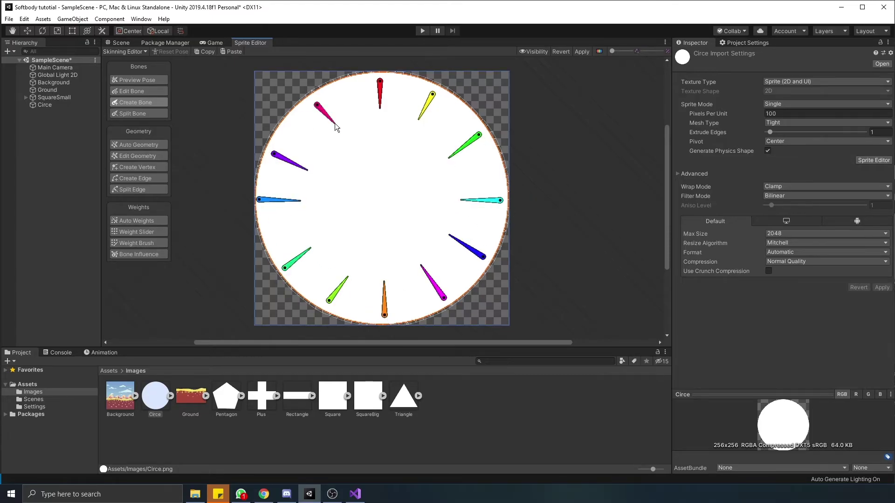
{"action": "left_click", "coordinate": [337, 128]}
{"action": "key", "text": "shift+w"}
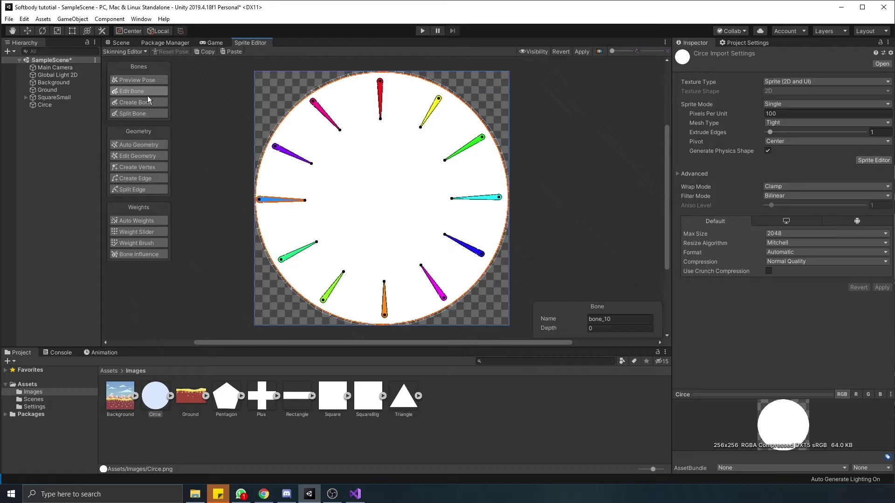
Step: Auto-generate the circle's mesh and weights at Outline Detail 100, bending a bone to test
{"action": "left_click", "coordinate": [139, 146]}
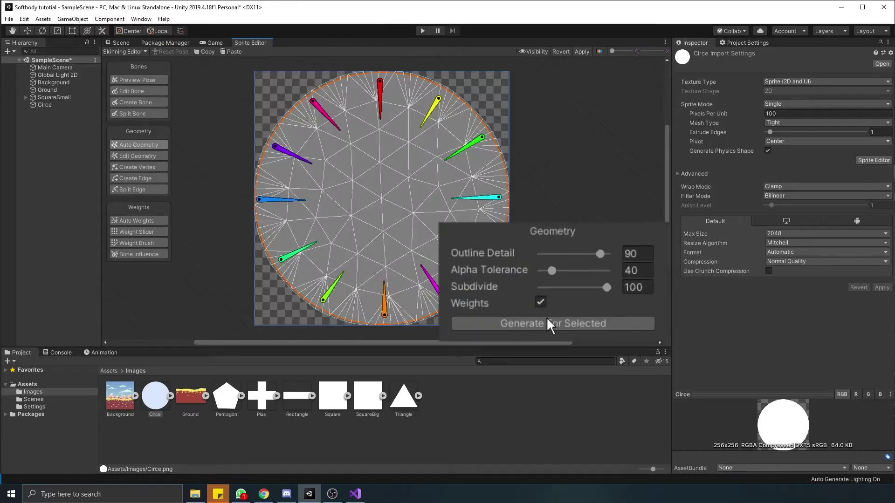
{"action": "left_click", "coordinate": [594, 325]}
{"action": "mouse_move", "coordinate": [480, 144]}
{"action": "left_mouse_down"}
{"action": "mouse_move", "coordinate": [463, 147]}
{"action": "mouse_move", "coordinate": [471, 140]}
{"action": "left_mouse_up"}
{"action": "left_click_drag", "start_coordinate": [623, 286], "coordinate": [628, 286]}
{"action": "left_click", "coordinate": [598, 325]}
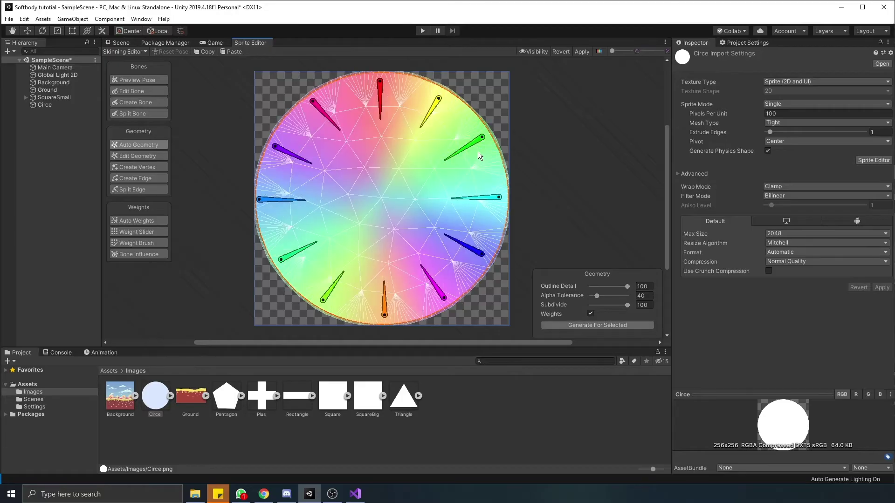
{"action": "mouse_move", "coordinate": [477, 142]}
{"action": "left_mouse_down"}
{"action": "mouse_move", "coordinate": [459, 152]}
{"action": "mouse_move", "coordinate": [471, 140]}
{"action": "left_mouse_up"}
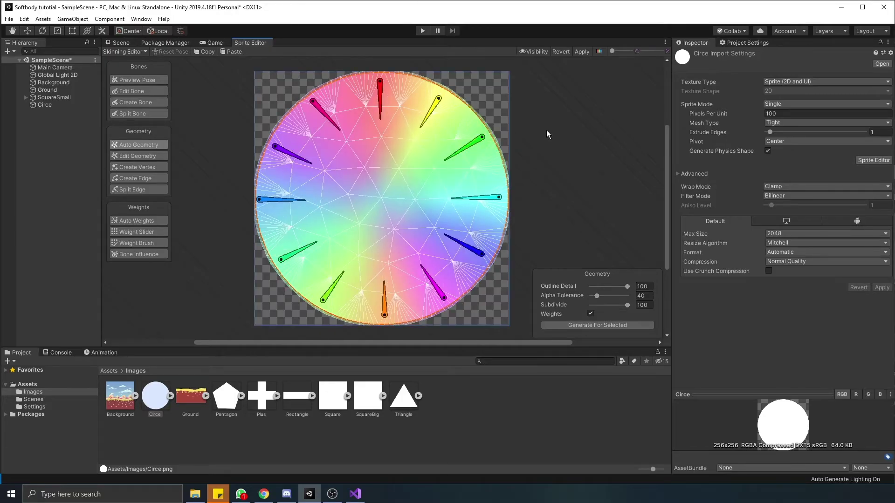
Step: Apply the rigging, then set the Circe object's Scale X and Y to 0.5
{"action": "left_click", "coordinate": [582, 51]}
{"action": "left_click", "coordinate": [118, 42]}
{"action": "left_click", "coordinate": [45, 105]}
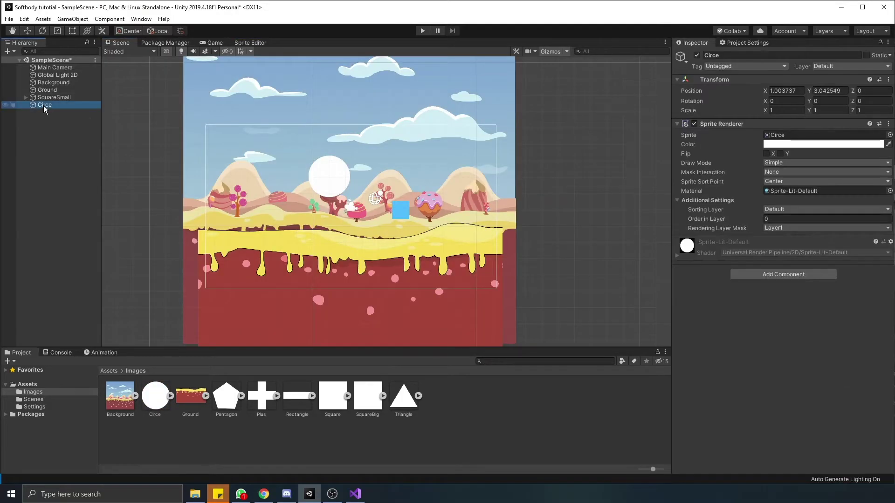
{"action": "scroll", "coordinate": [345, 176], "scroll_direction": "up", "scroll_amount": 2}
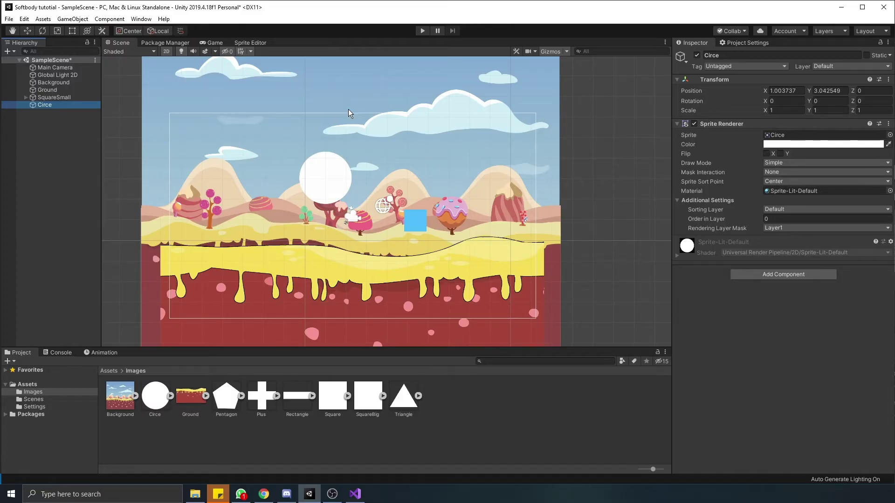
{"action": "left_click", "coordinate": [774, 110]}
{"action": "type", "text": "0.5"}
{"action": "left_click", "coordinate": [827, 110]}
{"action": "type", "text": "0.5"}
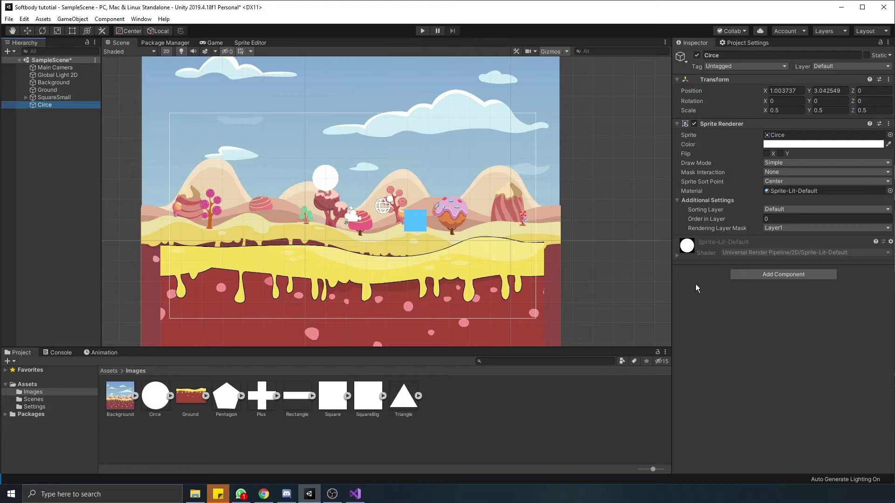
Step: Add a Sprite Skin to the circle and create its twelve bones in the scene
{"action": "left_click", "coordinate": [748, 274]}
{"action": "type", "text": "spri"}
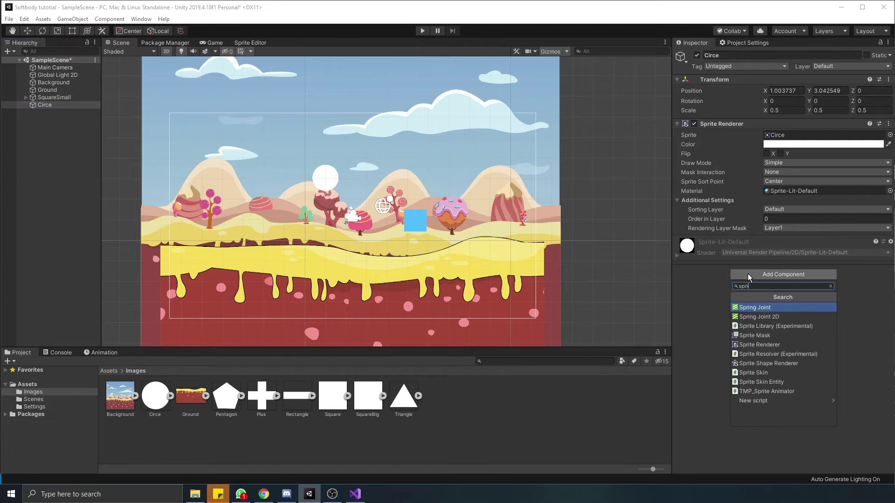
{"action": "left_click", "coordinate": [752, 372]}
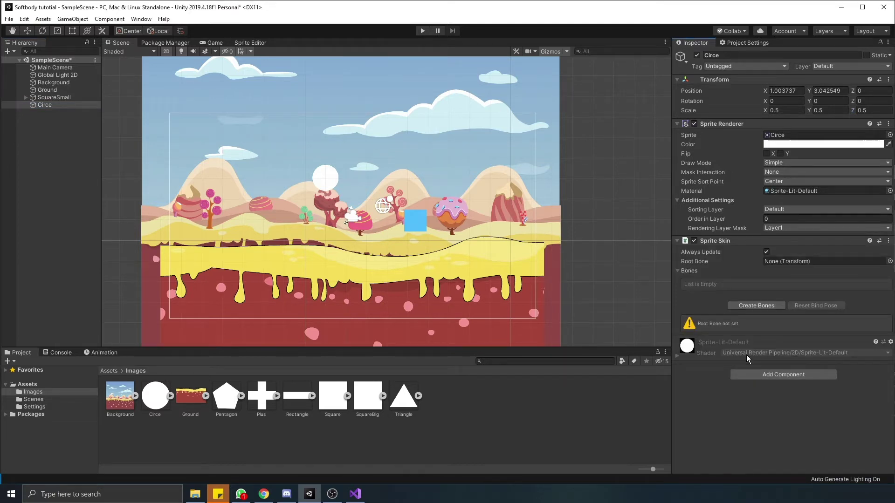
{"action": "left_click", "coordinate": [166, 42]}
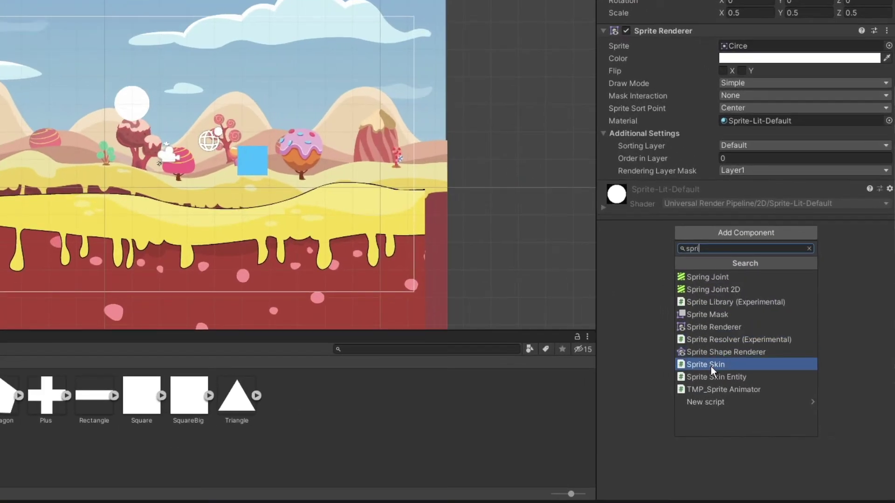
{"action": "left_click", "coordinate": [712, 366]}
{"action": "left_click", "coordinate": [700, 277]}
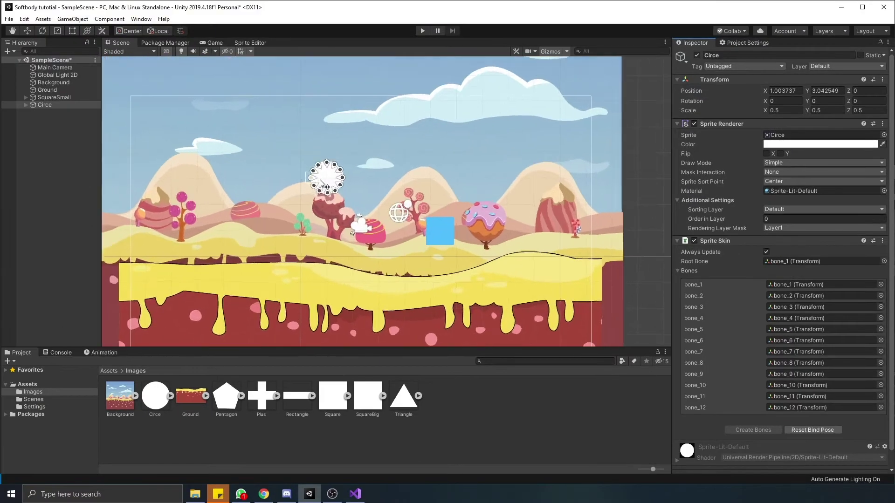
Step: Expand the circle in the hierarchy and inspect bones bone_2 through bone_5
{"action": "scroll", "coordinate": [371, 174], "scroll_direction": "up", "scroll_amount": 5}
{"action": "left_click", "coordinate": [26, 97]}
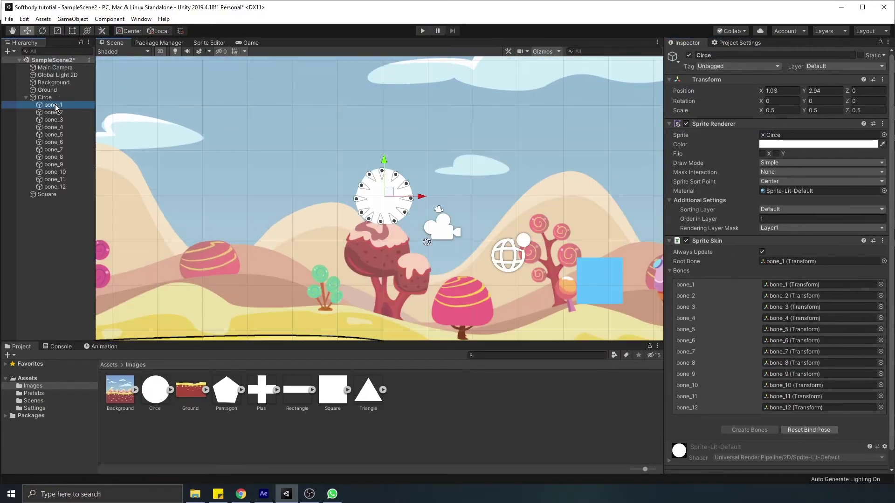
{"action": "left_click", "coordinate": [54, 111]}
{"action": "key", "text": "Down"}
{"action": "key", "text": "Down"}
{"action": "key", "text": "Down"}
{"action": "key", "text": "Down"}
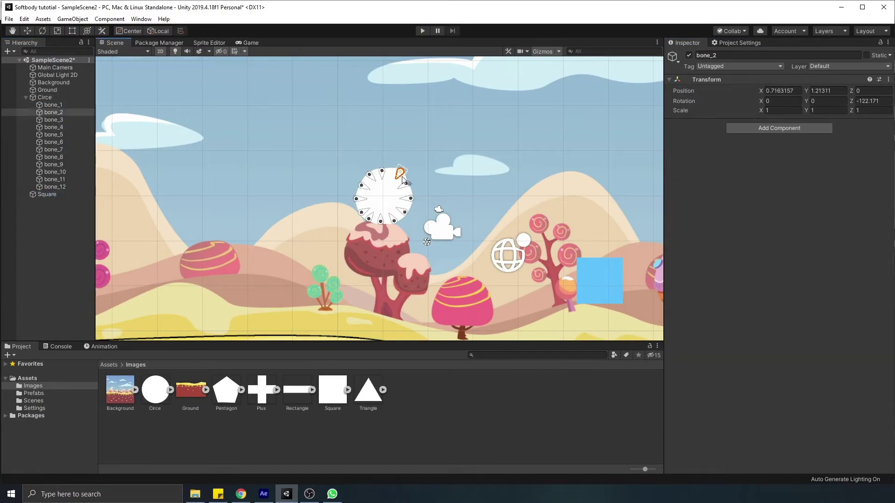
{"action": "left_click", "coordinate": [412, 186]}
{"action": "scroll", "coordinate": [413, 185], "scroll_direction": "up", "scroll_amount": 4}
{"action": "left_click", "coordinate": [421, 196]}
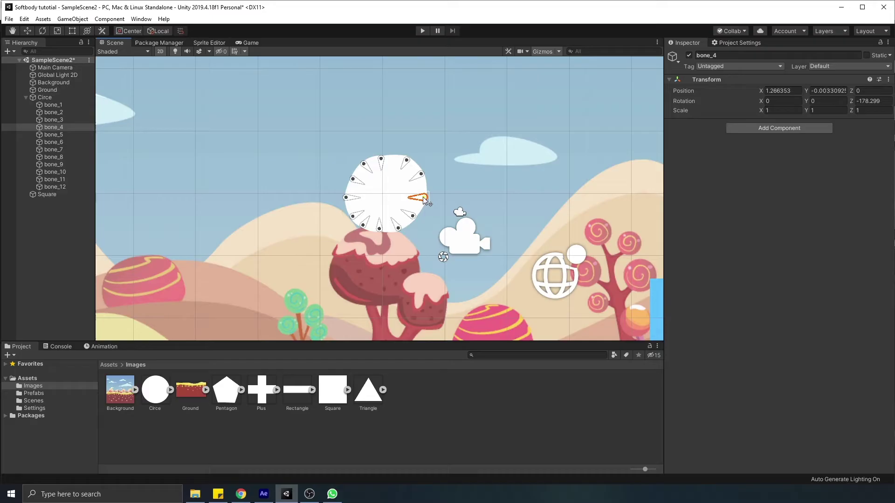
{"action": "left_click", "coordinate": [420, 219]}
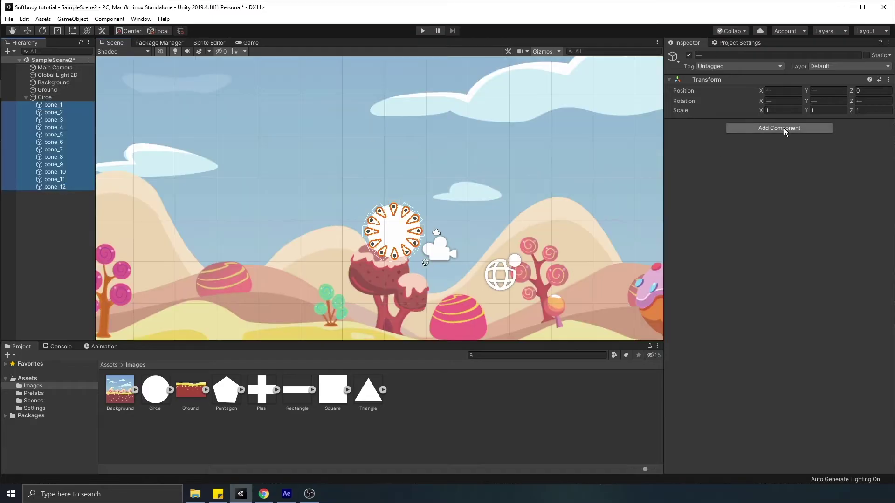
Step: Add a Rigidbody 2D and Circle Collider 2D to all twelve bones, then play-test the circle
{"action": "left_click", "coordinate": [783, 127]}
{"action": "type", "text": "rigid"}
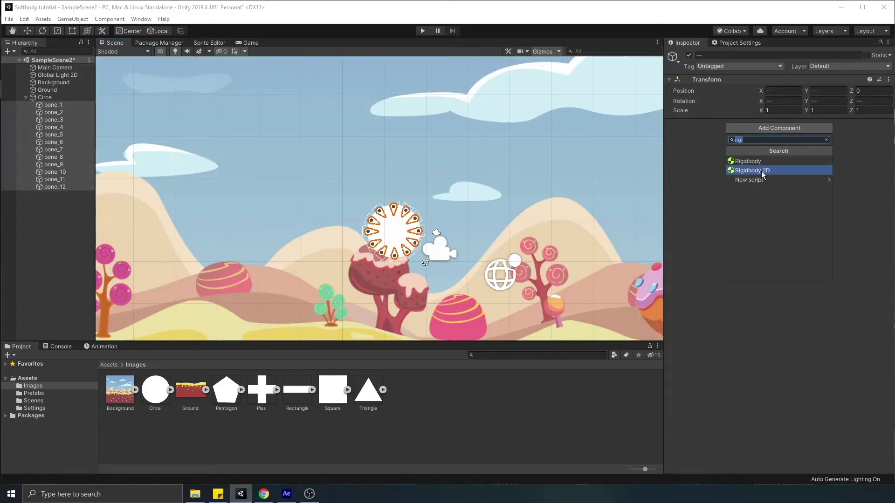
{"action": "left_click", "coordinate": [762, 172]}
{"action": "left_click", "coordinate": [766, 282]}
{"action": "type", "text": "circle"}
{"action": "left_click", "coordinate": [769, 322]}
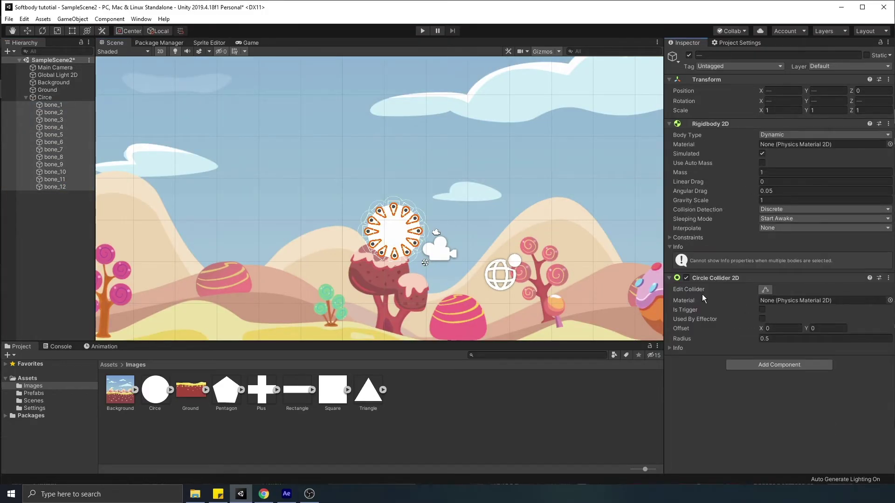
{"action": "left_click", "coordinate": [419, 30]}
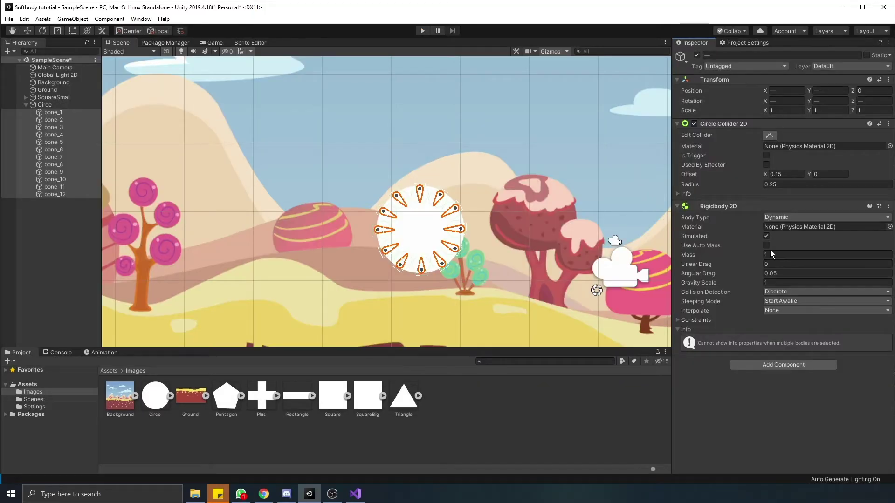
Step: Add three Spring Joint 2D components to each of the selected circle bones
{"action": "left_click", "coordinate": [784, 365]}
{"action": "type", "text": "rig"}
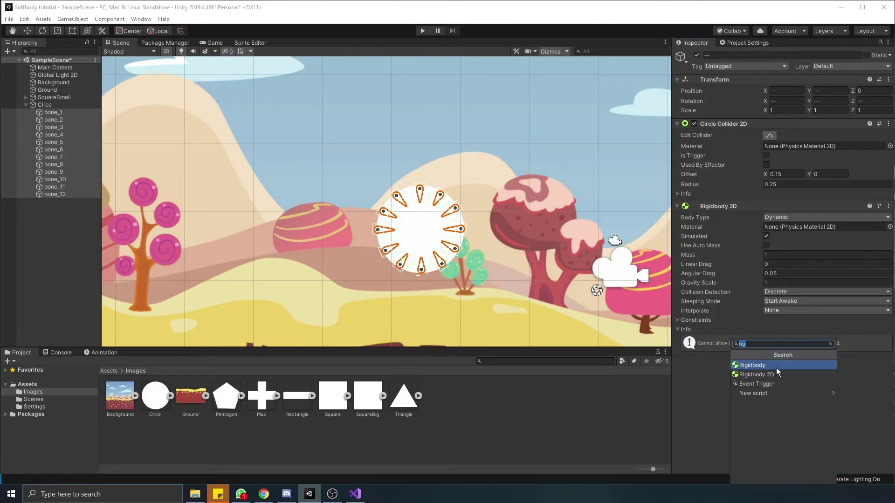
{"action": "type", "text": "spring"}
{"action": "left_click", "coordinate": [776, 365]}
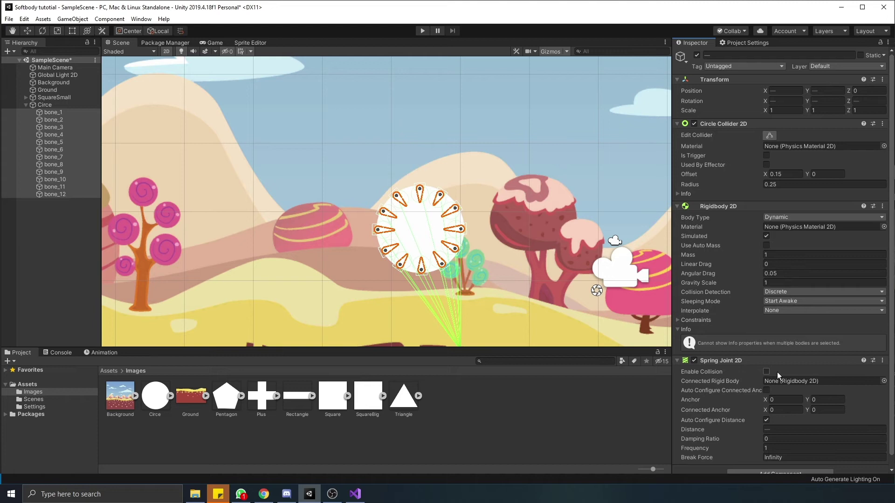
{"action": "scroll", "coordinate": [768, 328], "scroll_direction": "down", "scroll_amount": 1}
{"action": "left_click", "coordinate": [793, 461]}
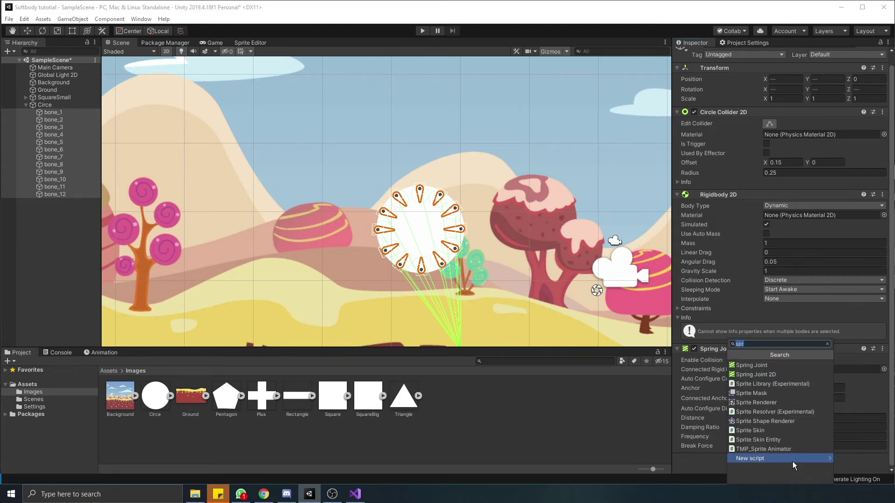
{"action": "left_click", "coordinate": [770, 375]}
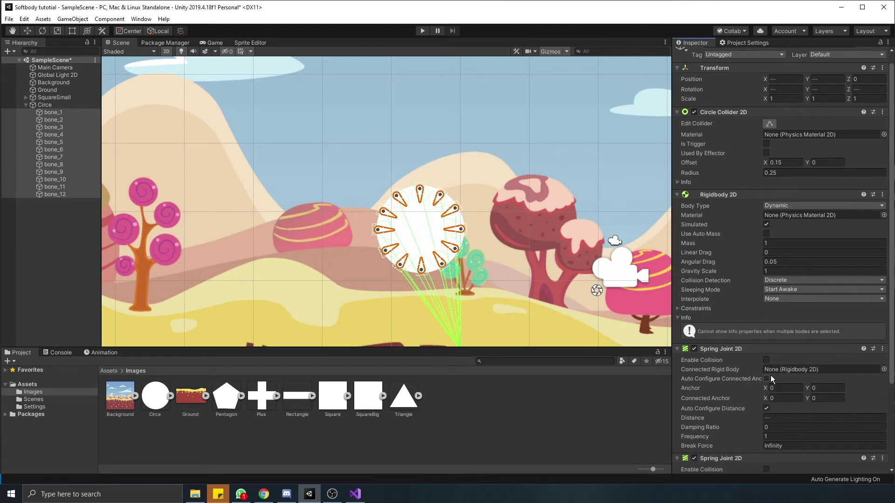
{"action": "middle_click_drag", "start_coordinate": [446, 286], "coordinate": [507, 270]}
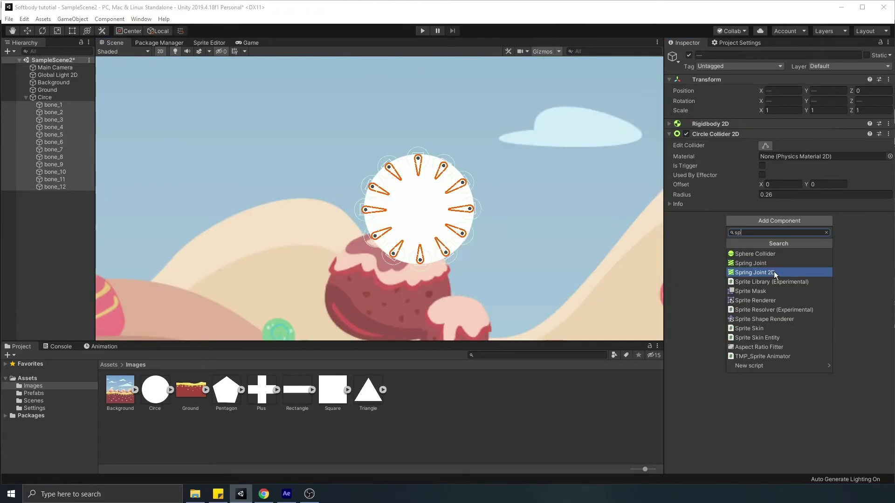
{"action": "left_click", "coordinate": [774, 271]}
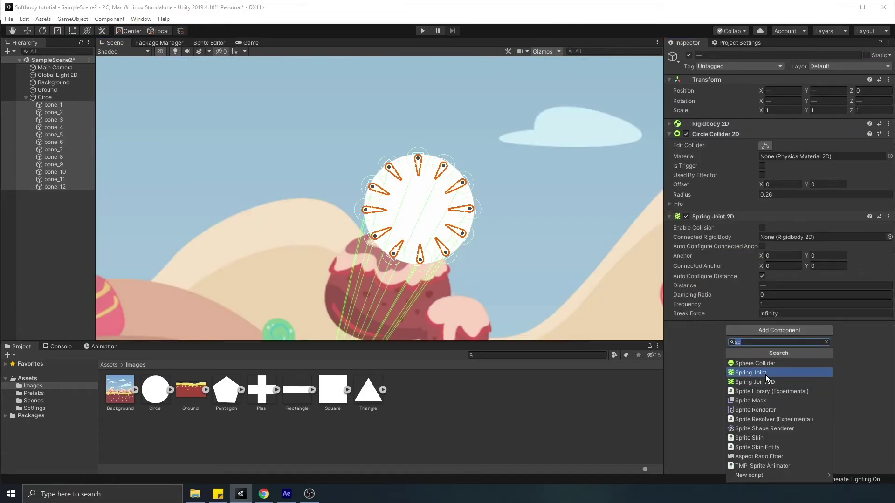
{"action": "left_click", "coordinate": [767, 381]}
{"action": "left_click", "coordinate": [779, 439]}
Step: Select bone_1 on its own and inspect its Spring Joint 2D connections
{"action": "left_click", "coordinate": [767, 382]}
{"action": "left_click", "coordinate": [54, 105]}
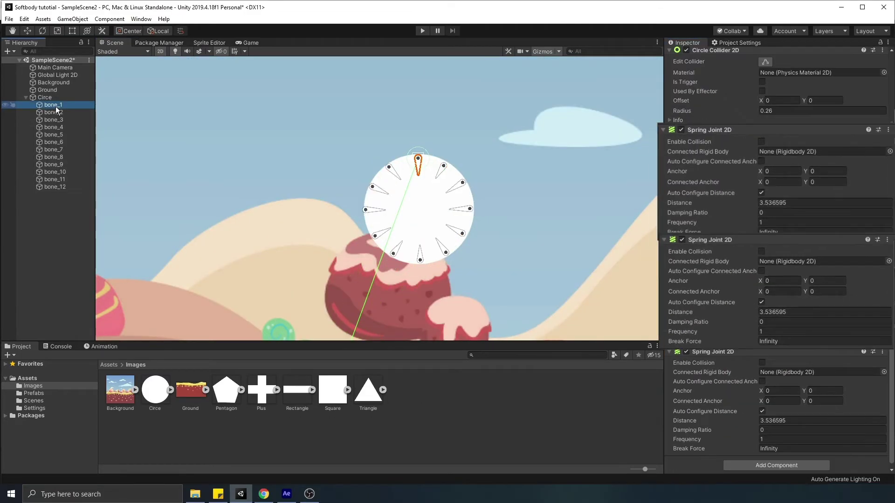
{"action": "left_click_drag", "start_coordinate": [57, 110], "coordinate": [775, 162]}
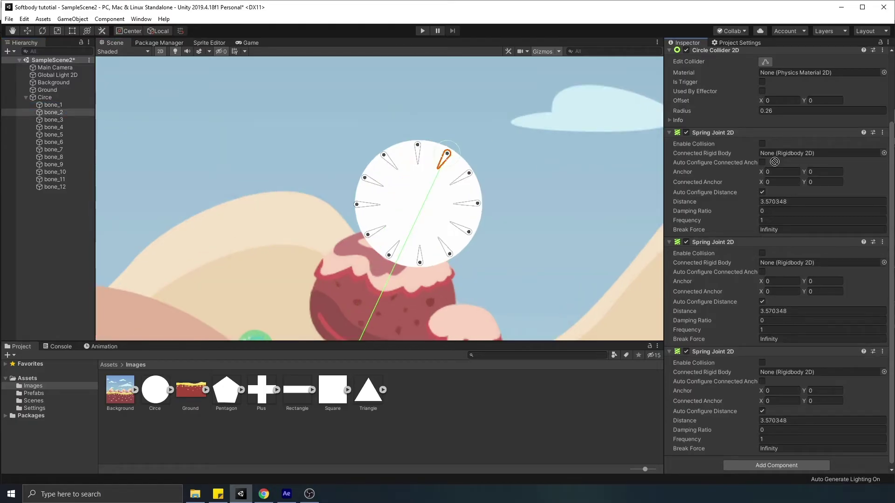
{"action": "left_click_drag", "start_coordinate": [48, 119], "coordinate": [815, 215]}
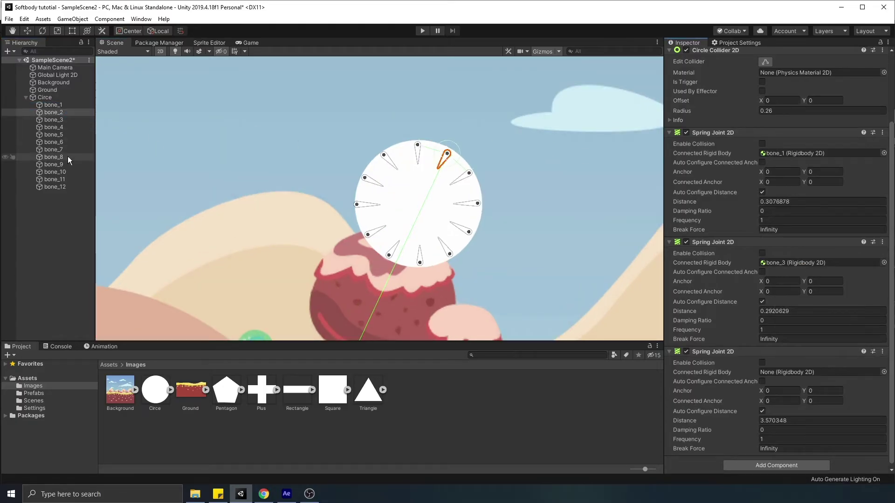
Step: Highlight neighbouring bone pairs, like bone_1 with bone_2, bone_12 and bone_3, to compare springs
{"action": "left_click", "coordinate": [65, 186], "text": "ctrl"}
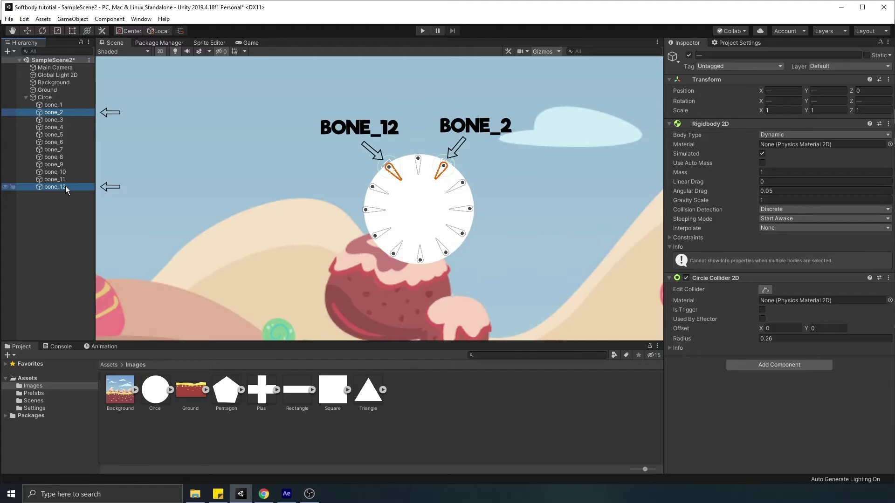
{"action": "left_click", "coordinate": [53, 105]}
{"action": "left_click", "coordinate": [64, 120], "text": "ctrl"}
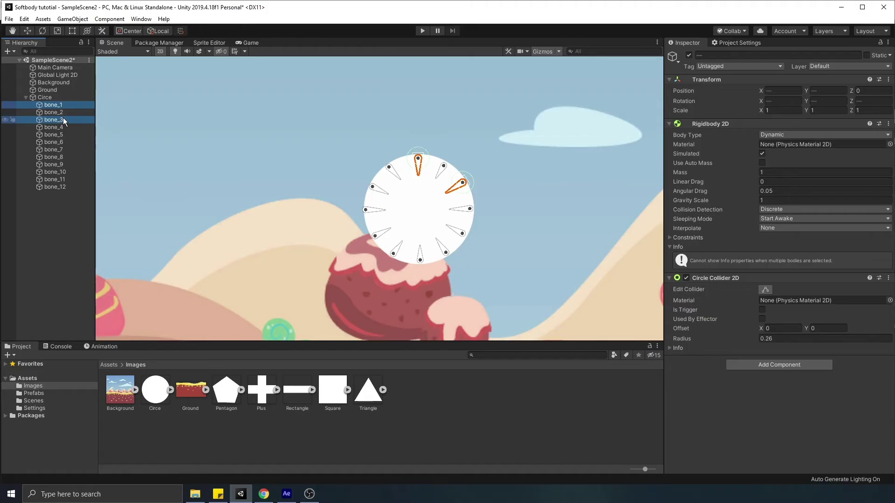
{"action": "left_click", "coordinate": [63, 120], "text": "ctrl"}
{"action": "left_click", "coordinate": [52, 150], "text": "ctrl"}
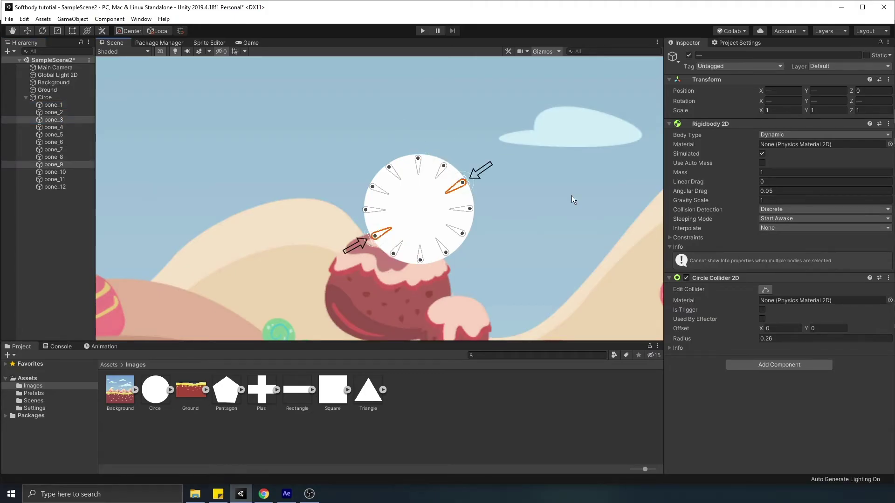
{"action": "left_click", "coordinate": [49, 121]}
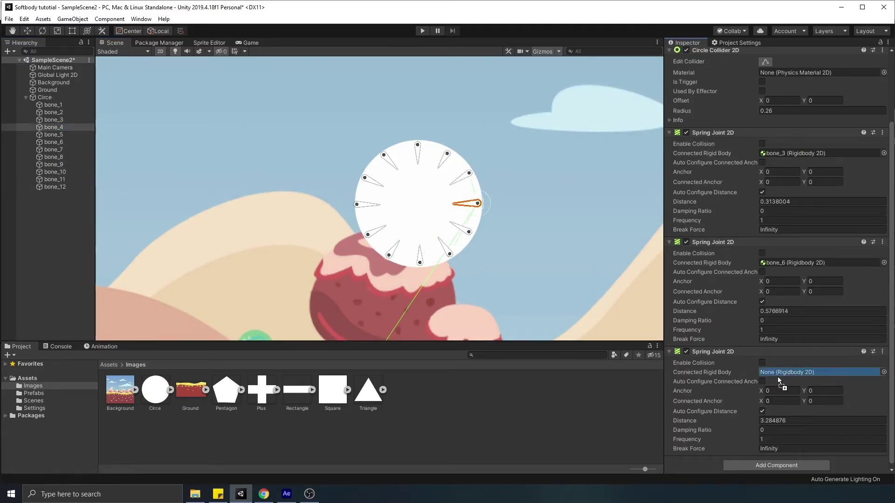
{"action": "left_click", "coordinate": [47, 137]}
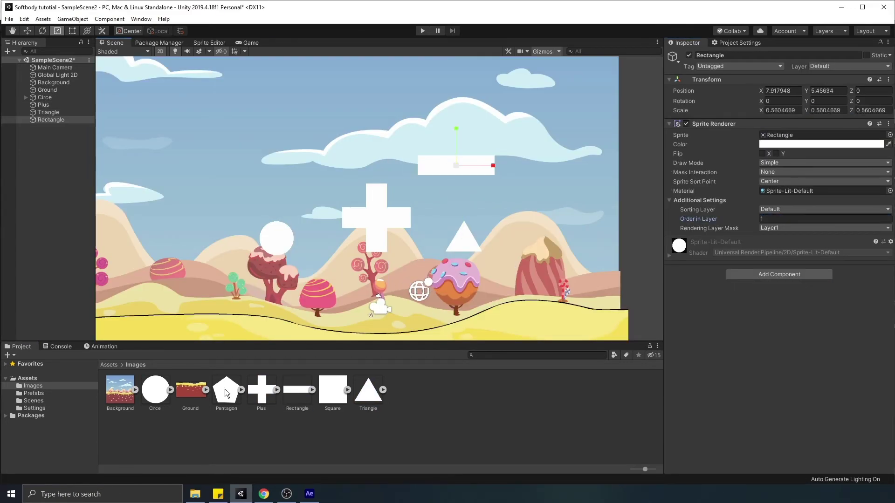
Step: Select one of the new white sprites and add the Triangle prefab to the scene
{"action": "left_click", "coordinate": [48, 112]}
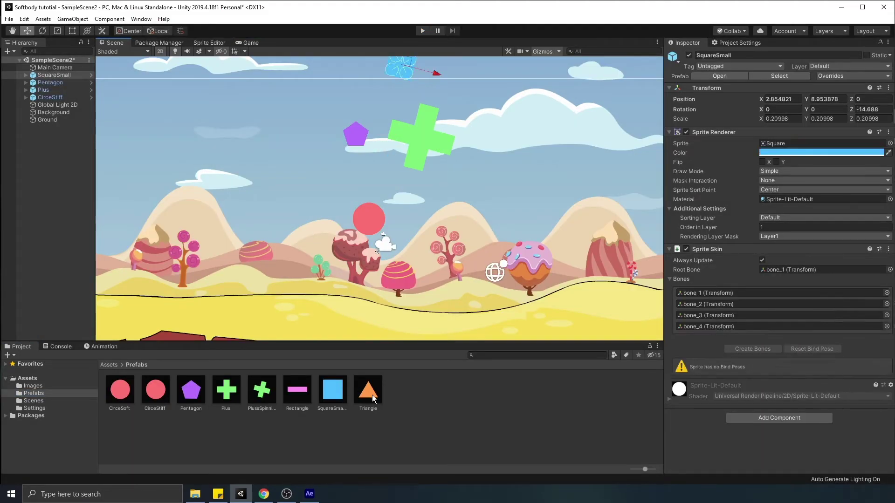
{"action": "left_click_drag", "start_coordinate": [373, 397], "coordinate": [475, 129]}
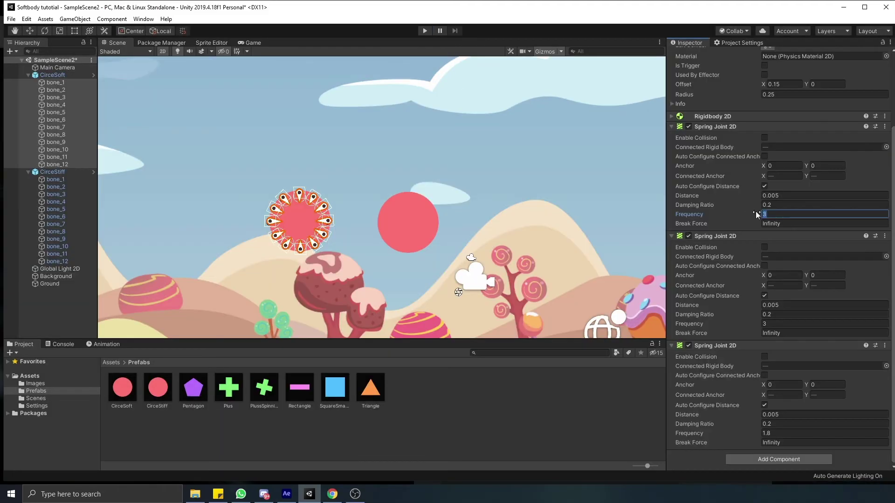
Step: Set the bone's Spring Joint 2D Frequency to 3, then begin editing its Mass value
{"action": "type", "text": "3"}
{"action": "key", "text": "shift+Tab"}
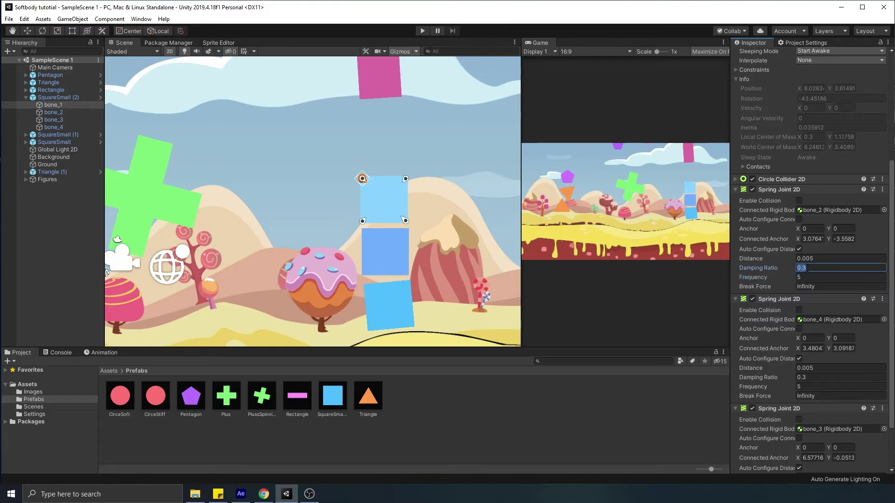
{"action": "scroll", "coordinate": [775, 178], "scroll_direction": "up", "scroll_amount": 5}
{"action": "left_click", "coordinate": [775, 178]}
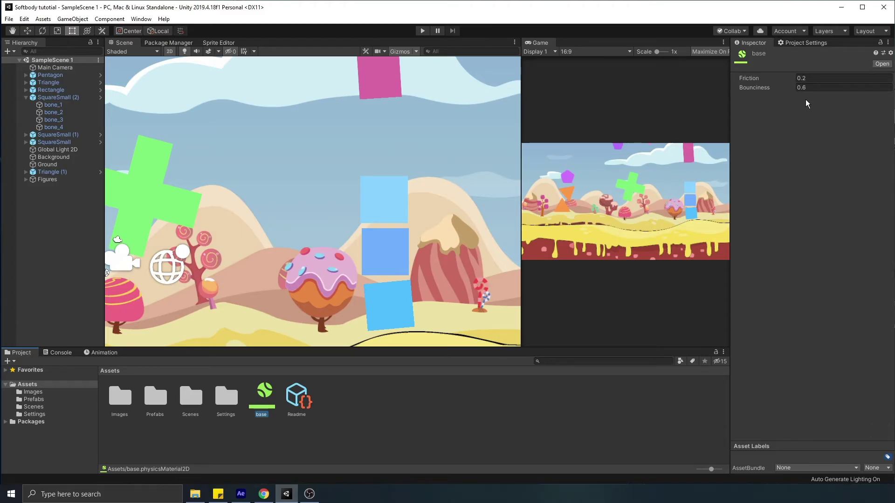
Step: Play the candy scene with Ctrl+P to test the soft shapes' physics
{"action": "key", "text": "ctrl+p"}
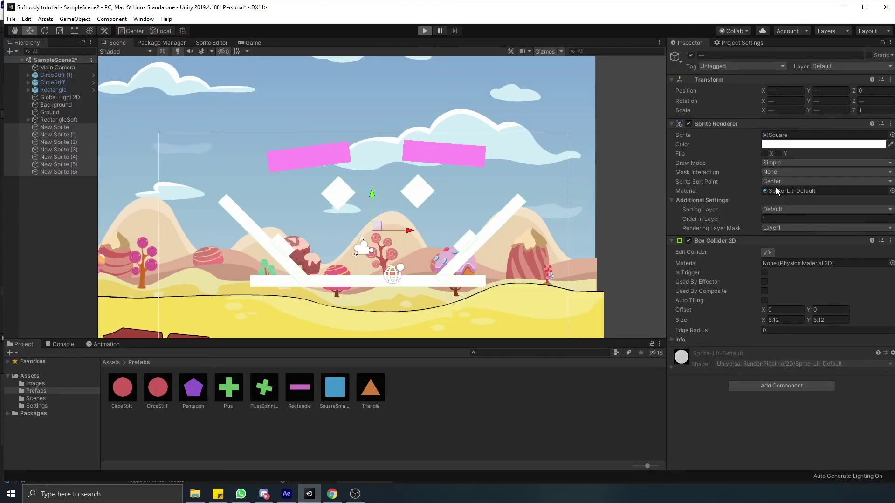
{"action": "key", "text": "ctrl+p"}
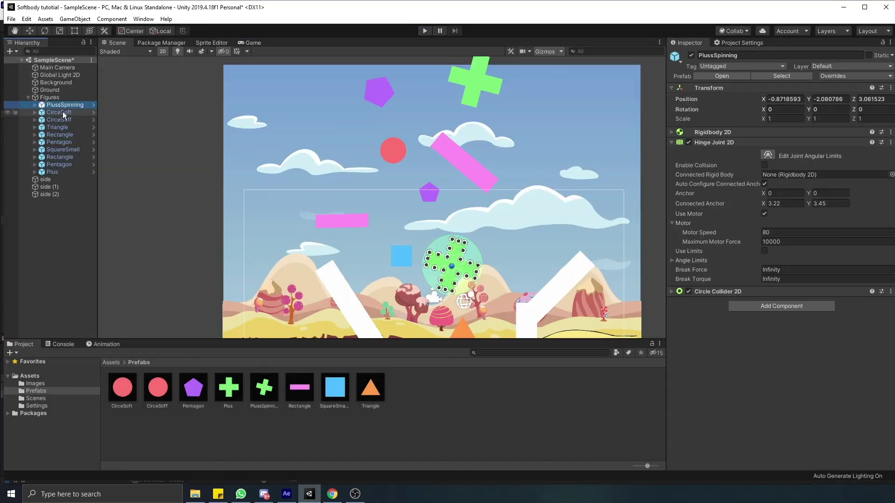
Step: Multi-select every figure from PlussSpinning down to Plus to show their soft-body points
{"action": "left_click", "coordinate": [59, 112], "text": "shift"}
{"action": "left_click", "coordinate": [63, 135], "text": "shift"}
{"action": "left_click", "coordinate": [64, 143], "text": "shift"}
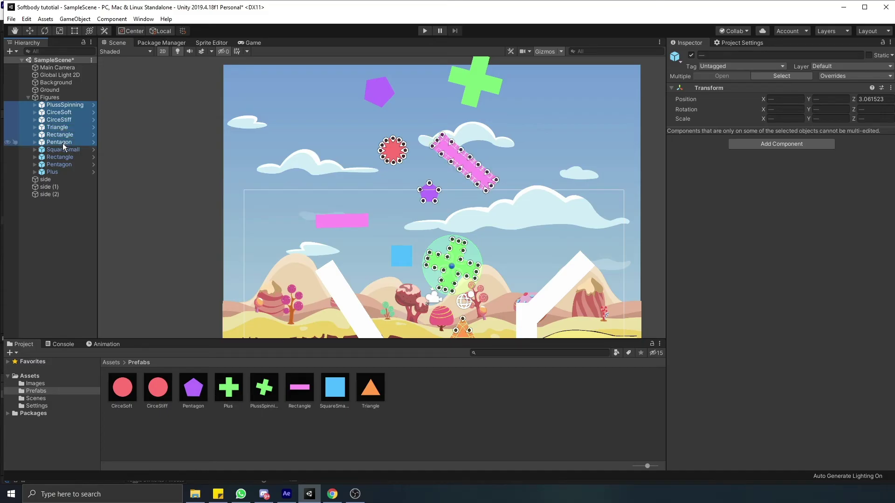
{"action": "left_click", "coordinate": [64, 158], "text": "shift"}
{"action": "left_click", "coordinate": [60, 165], "text": "shift"}
{"action": "left_click", "coordinate": [53, 172], "text": "shift"}
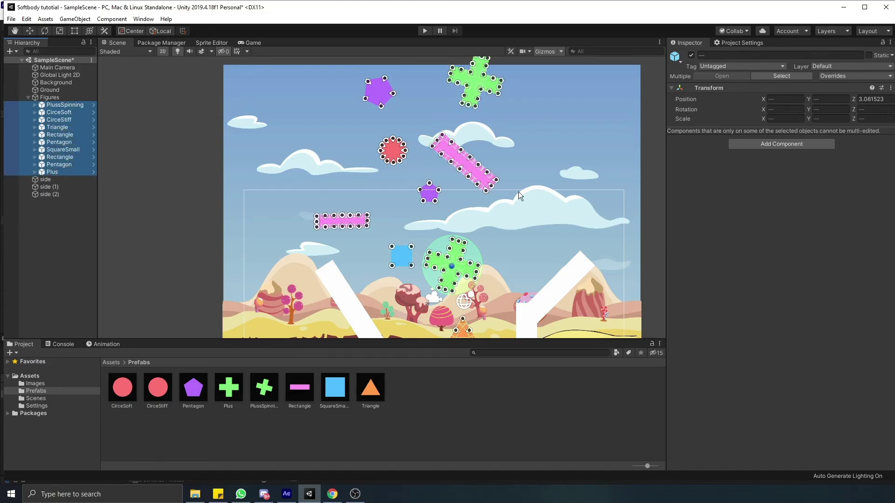
{"action": "scroll", "coordinate": [508, 211], "scroll_direction": "up", "scroll_amount": 4}
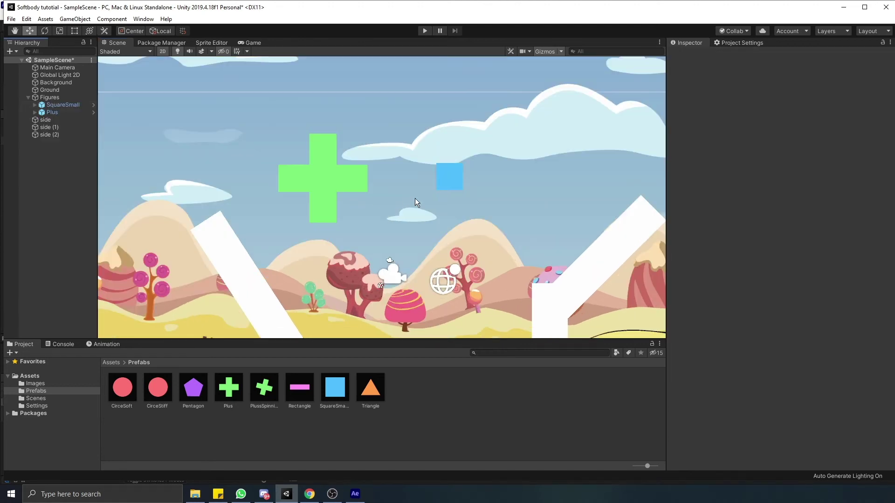
Step: Select the green plus and blue square together and move them to the right
{"action": "middle_click_drag", "start_coordinate": [414, 197], "coordinate": [476, 206]}
{"action": "scroll", "coordinate": [532, 208], "scroll_direction": "up", "scroll_amount": 2}
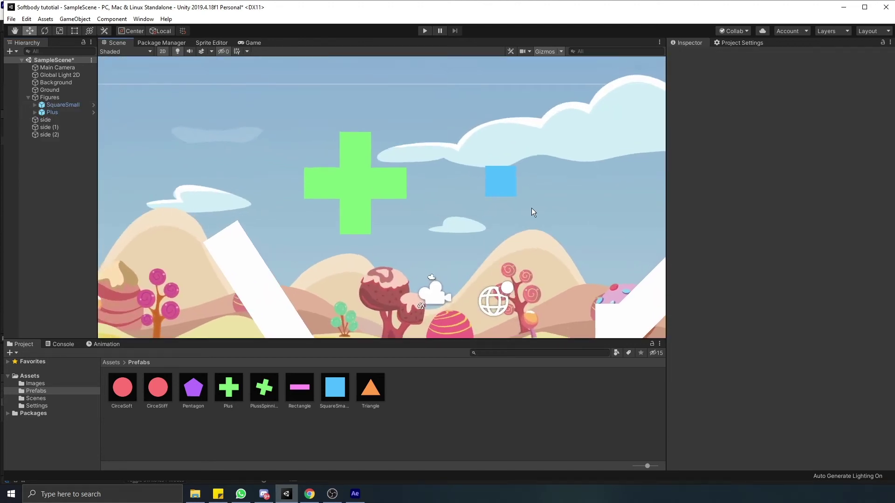
{"action": "left_click_drag", "start_coordinate": [588, 114], "coordinate": [270, 252]}
{"action": "left_click_drag", "start_coordinate": [414, 184], "coordinate": [471, 187]}
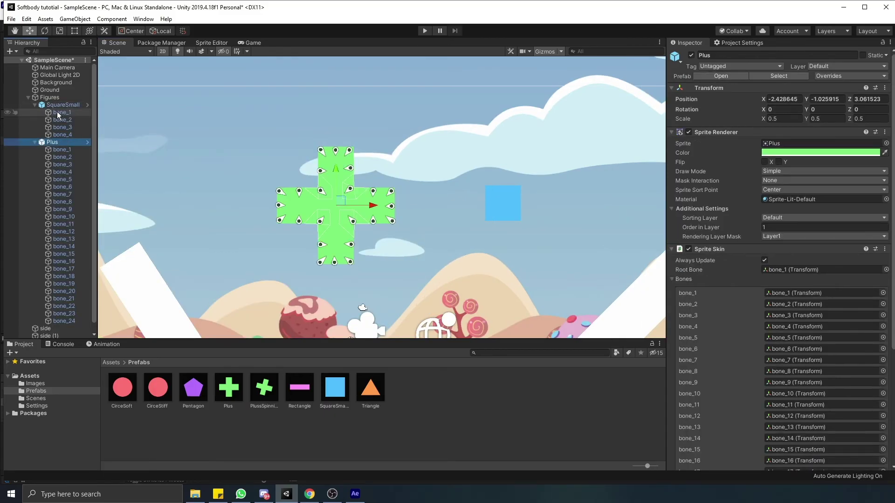
Step: Step through the plus's bones, then select Plus together with the six small squares
{"action": "key", "text": "Down"}
{"action": "key", "text": "Down"}
{"action": "key", "text": "Down"}
{"action": "key", "text": "Down"}
{"action": "key", "text": "Down"}
{"action": "key", "text": "Down"}
{"action": "key", "text": "Down"}
{"action": "key", "text": "Down"}
{"action": "key", "text": "Down"}
{"action": "key", "text": "Down"}
{"action": "key", "text": "Down"}
{"action": "key", "text": "Down"}
{"action": "key", "text": "Down"}
{"action": "key", "text": "Down"}
{"action": "key", "text": "Down"}
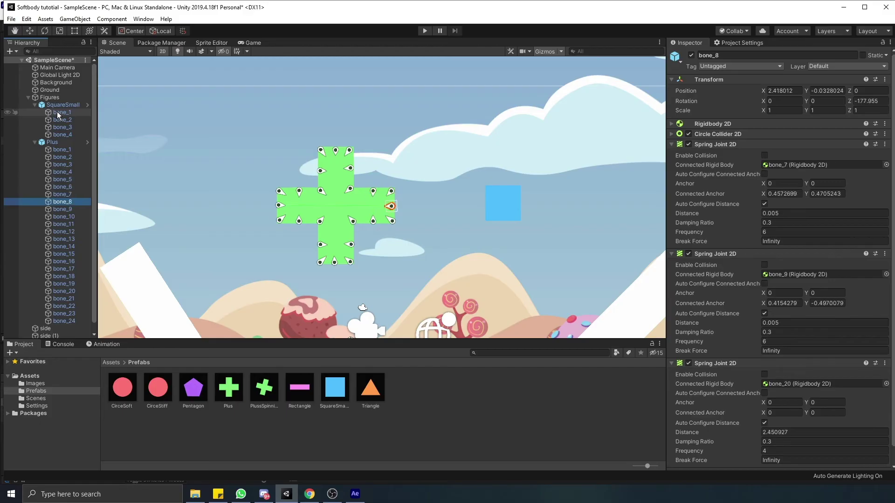
{"action": "key", "text": "Down"}
{"action": "key", "text": "Down"}
{"action": "key", "text": "Down"}
{"action": "key", "text": "Down"}
{"action": "key", "text": "Down"}
{"action": "key", "text": "Down"}
{"action": "key", "text": "Down"}
{"action": "key", "text": "Down"}
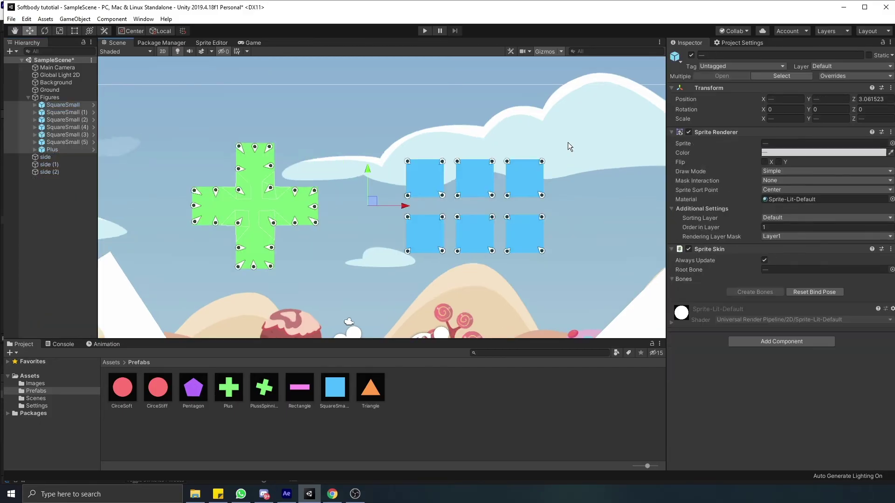
{"action": "scroll", "coordinate": [568, 144], "scroll_direction": "up", "scroll_amount": 1}
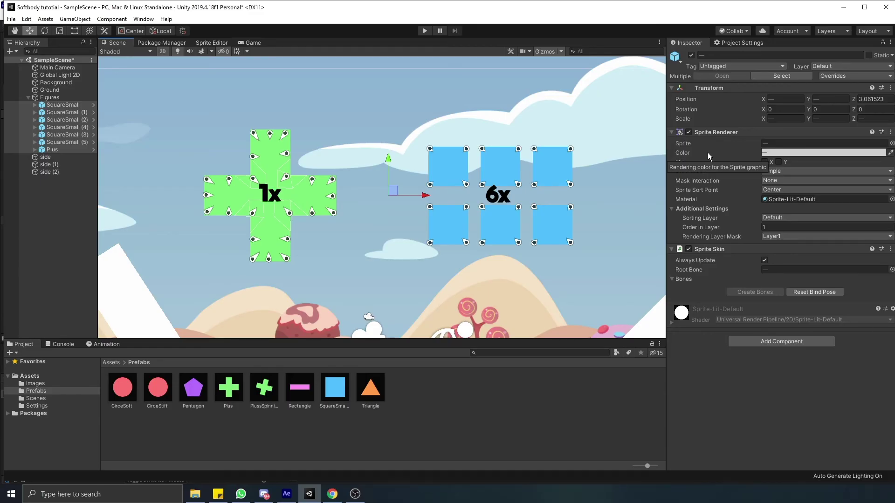
{"action": "left_click", "coordinate": [60, 149]}
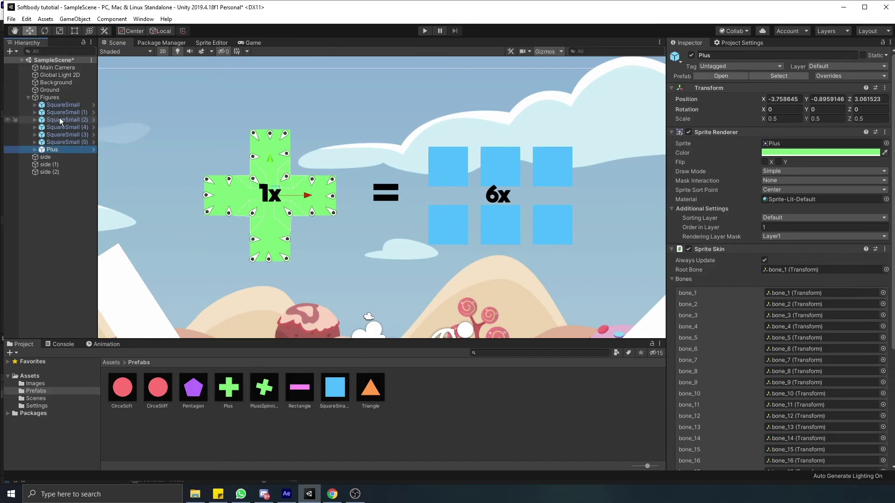
{"action": "left_click", "coordinate": [60, 106], "text": "shift"}
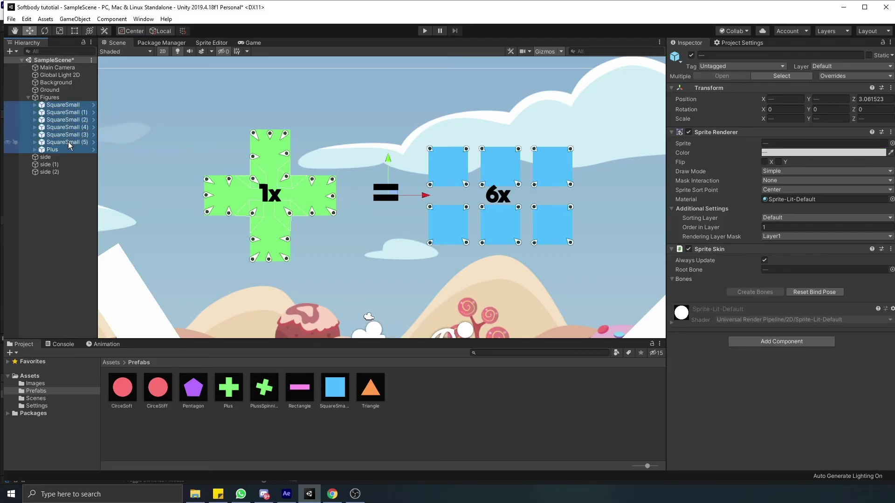
Step: Play the scene to compare how the piled figures simulate, then drag an object into the Project panel
{"action": "key", "text": "ctrl+p"}
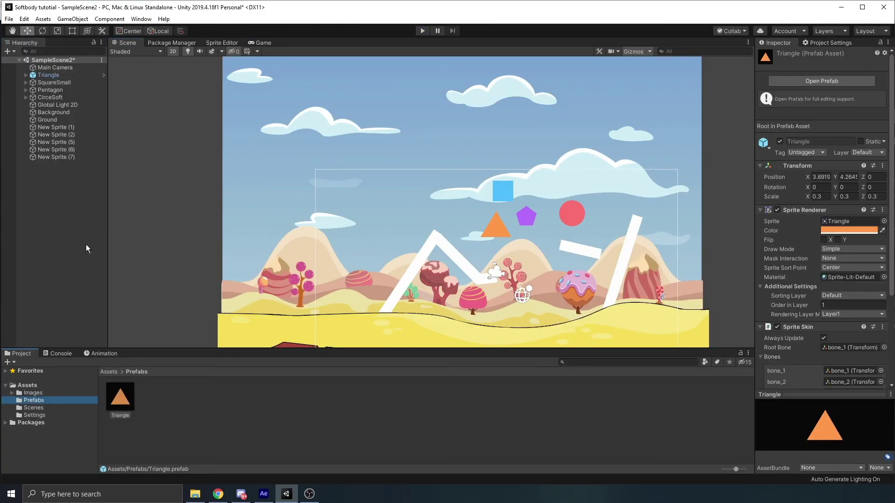
{"action": "left_click_drag", "start_coordinate": [54, 82], "coordinate": [194, 396]}
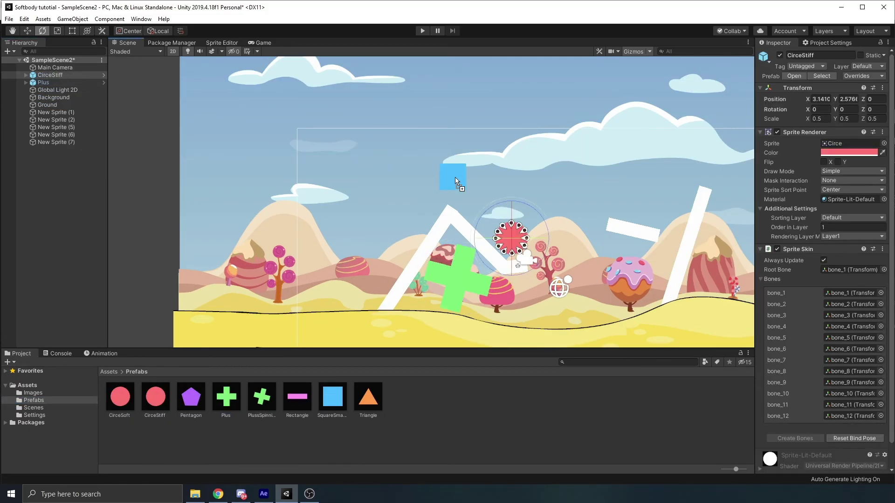
Step: Add a blue square above the ramp, a pink Rectangle, CirceSoft and another SquareSmall, then play
{"action": "left_click_drag", "start_coordinate": [449, 176], "coordinate": [463, 184]}
{"action": "left_click_drag", "start_coordinate": [295, 402], "coordinate": [591, 135]}
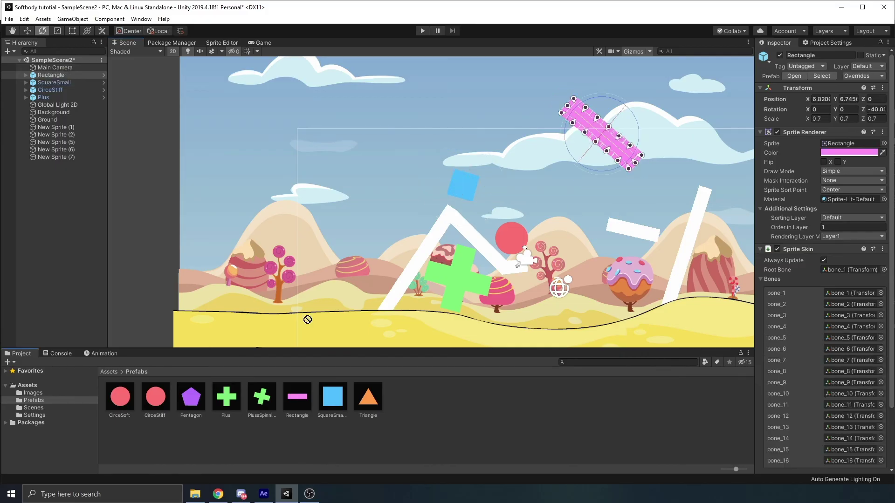
{"action": "left_click_drag", "start_coordinate": [121, 396], "coordinate": [660, 184]}
{"action": "left_click_drag", "start_coordinate": [333, 397], "coordinate": [572, 65]}
{"action": "key", "text": "ctrl+p"}
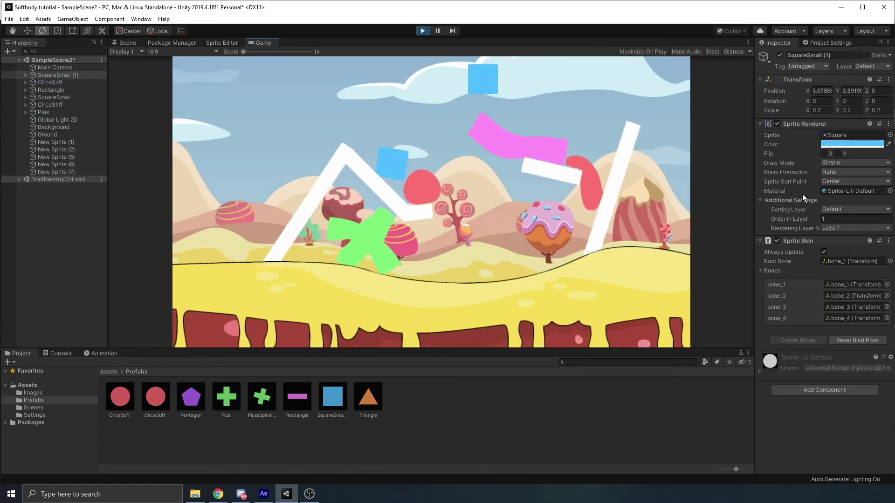